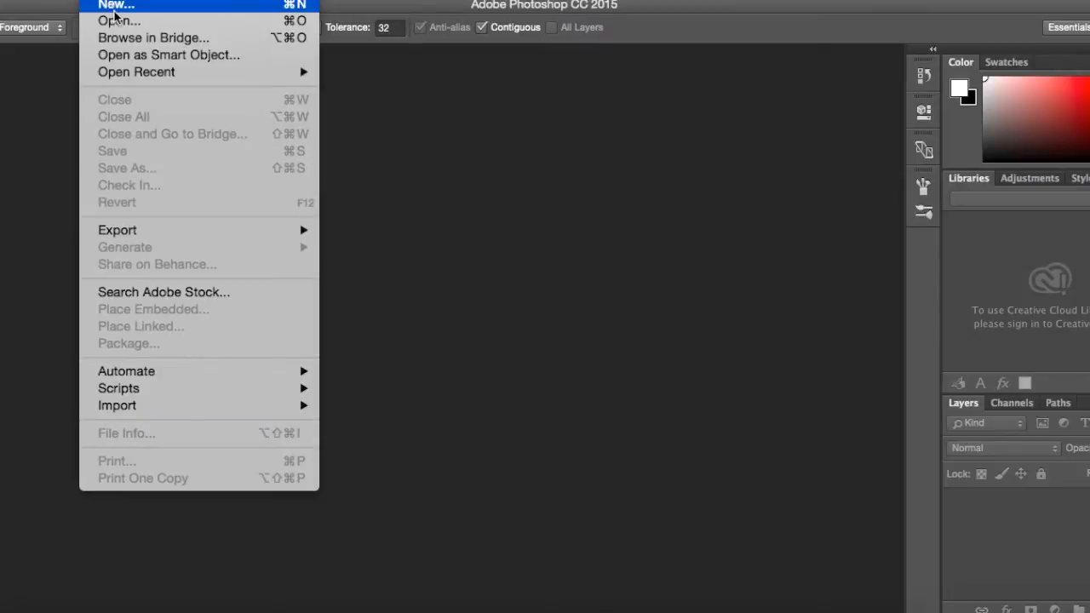
Open the garden-of-flowers JPG from the Desktop folder.
left_click(117, 22)
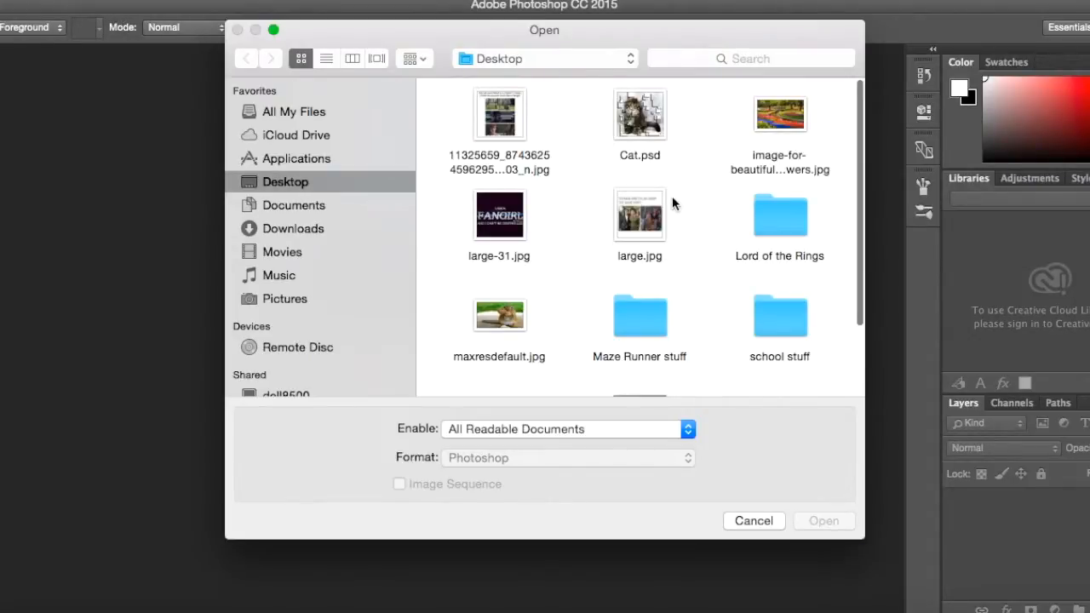
scroll(672, 203, "down", 1)
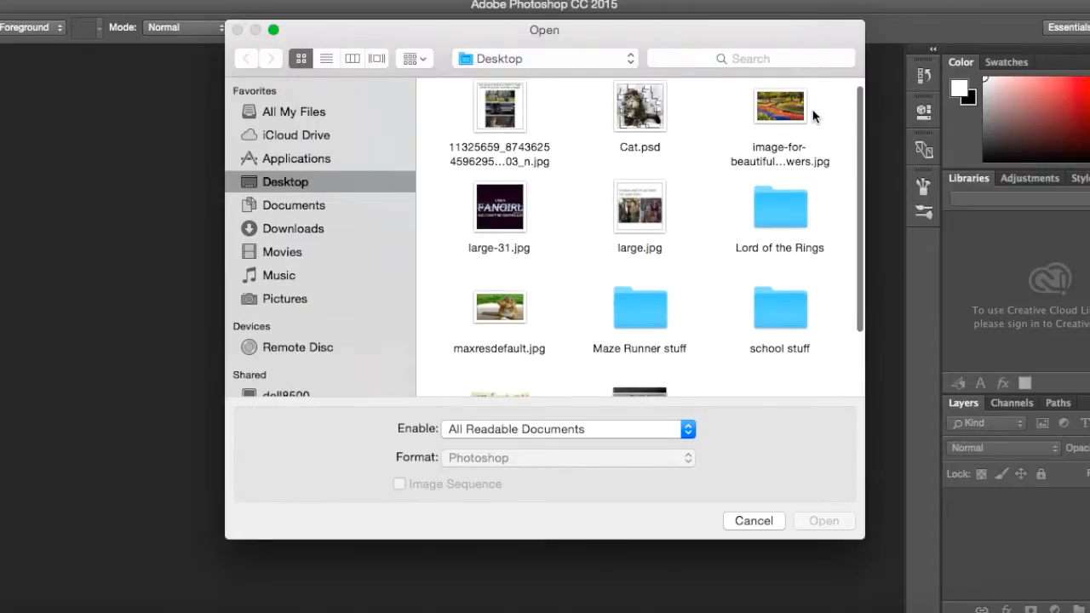
left_click(780, 109)
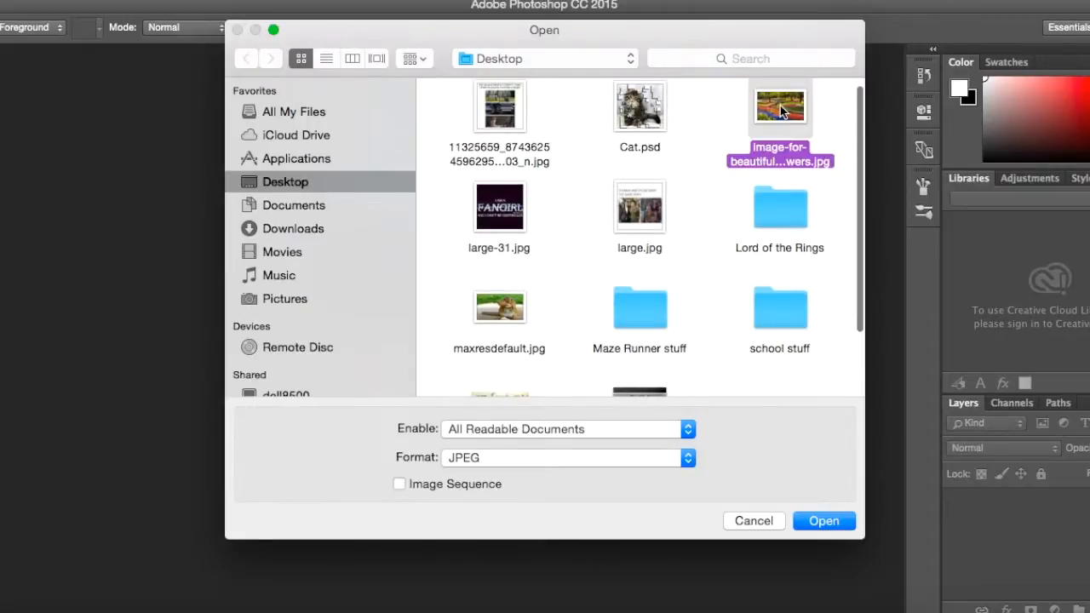
left_click(818, 521)
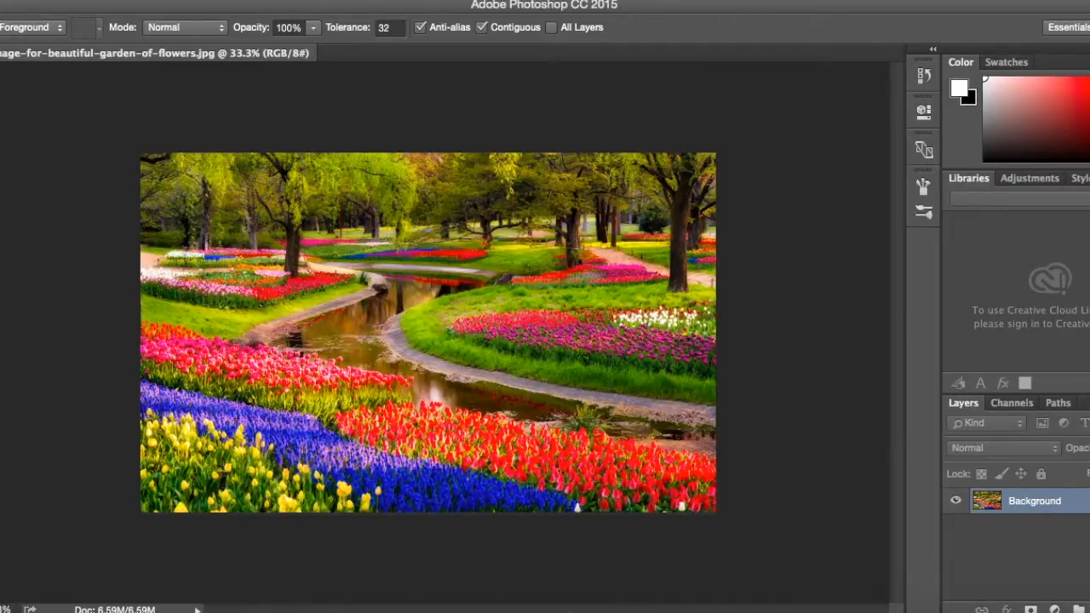
Convert the locked Background into a regular layer and add a new empty layer above it.
left_click(1089, 502)
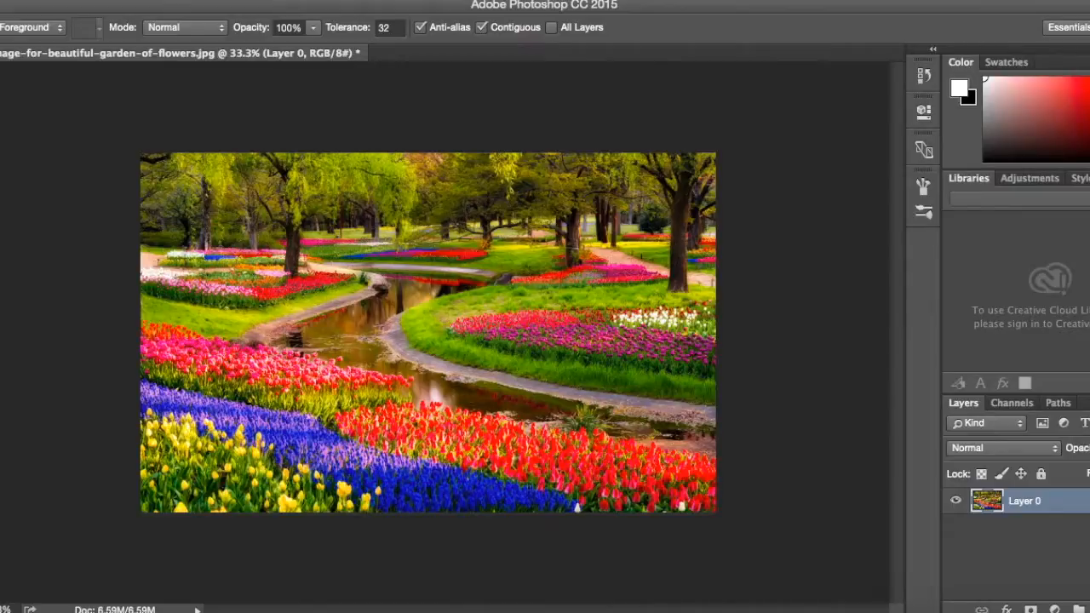
left_click(1089, 609)
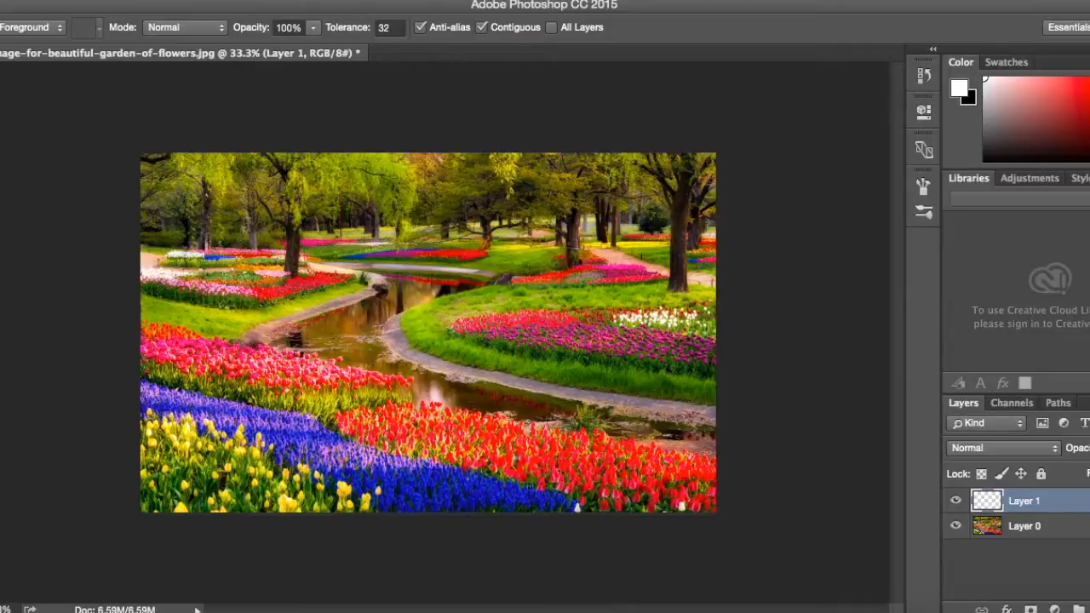
key("m")
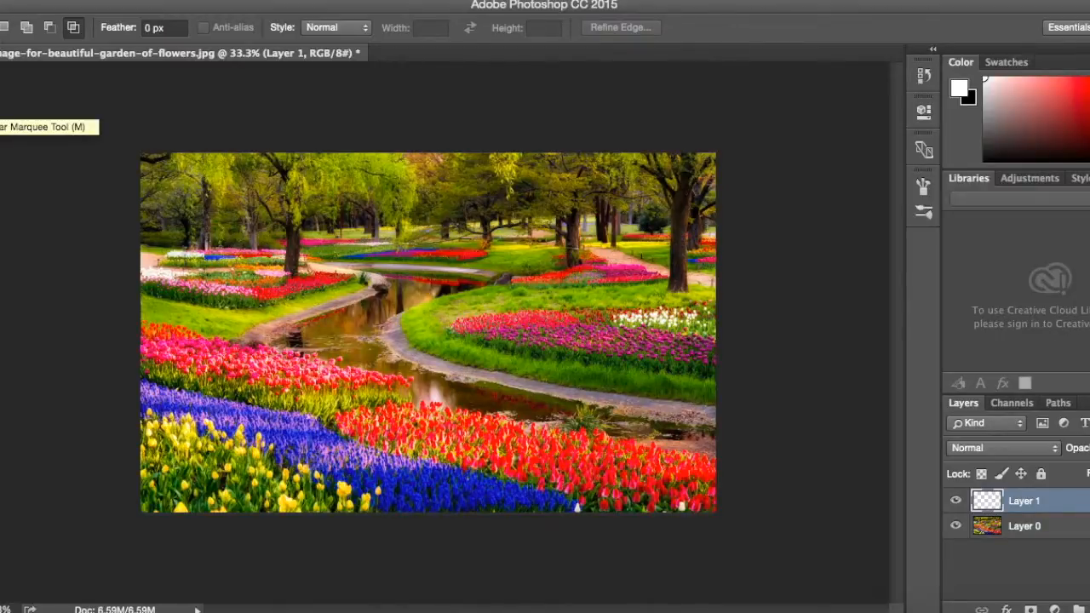
left_click_drag(165, 232, 252, 183)
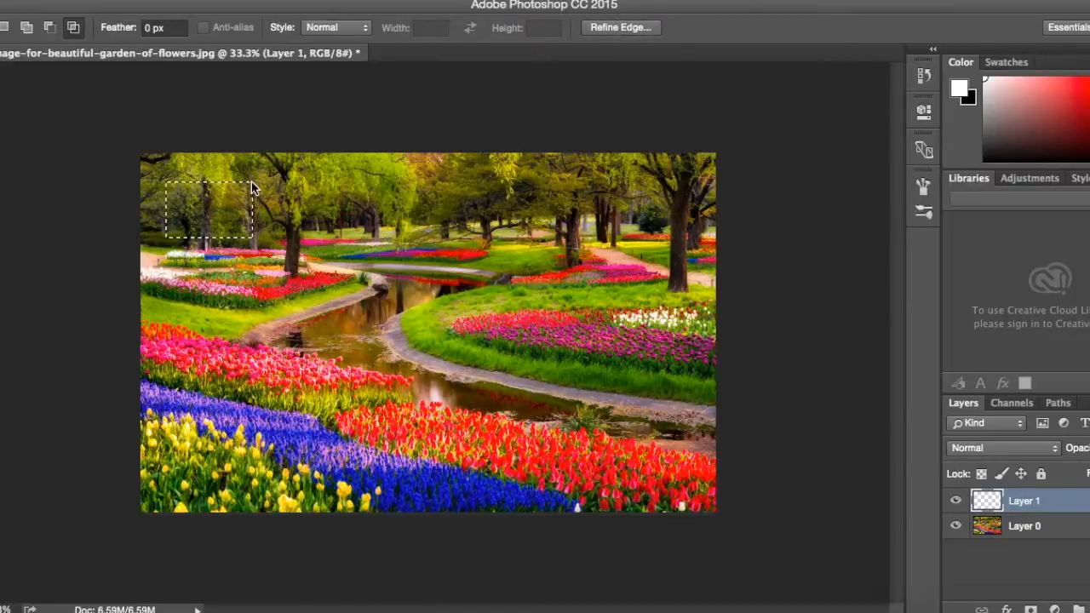
left_click_drag(210, 355, 297, 445)
left_click_drag(388, 416, 550, 260)
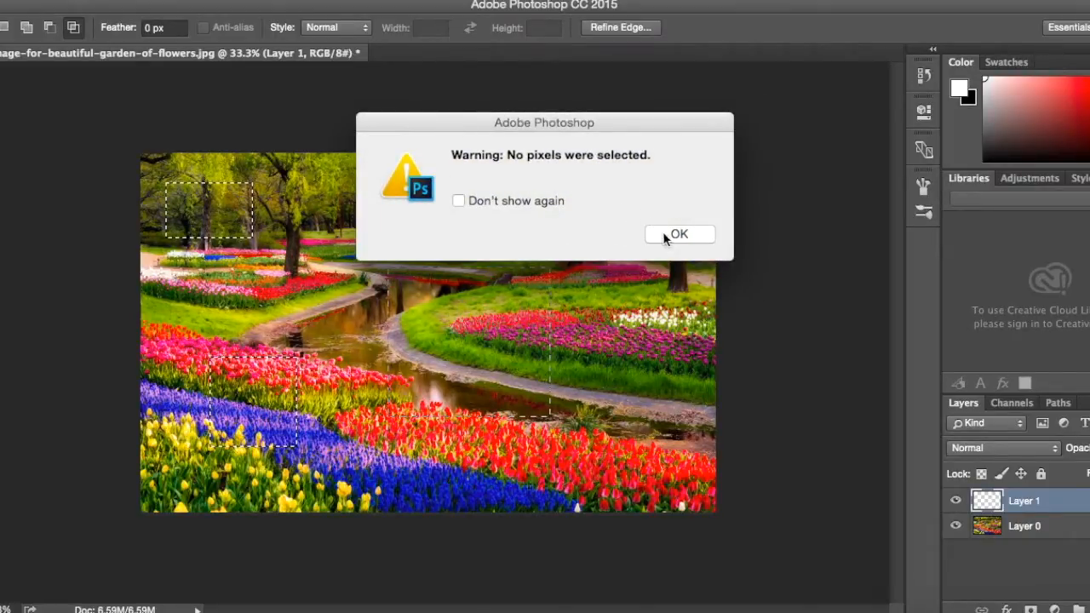
left_click(673, 235)
Build one combined Rectangular Marquee selection of twelve separate rectangles of varied sizes scattered across the whole garden image.
left_click_drag(189, 187, 256, 248)
left_click_drag(206, 368, 291, 418)
left_click_drag(424, 349, 520, 254)
left_click_drag(543, 399, 638, 451)
left_click_drag(591, 248, 563, 237)
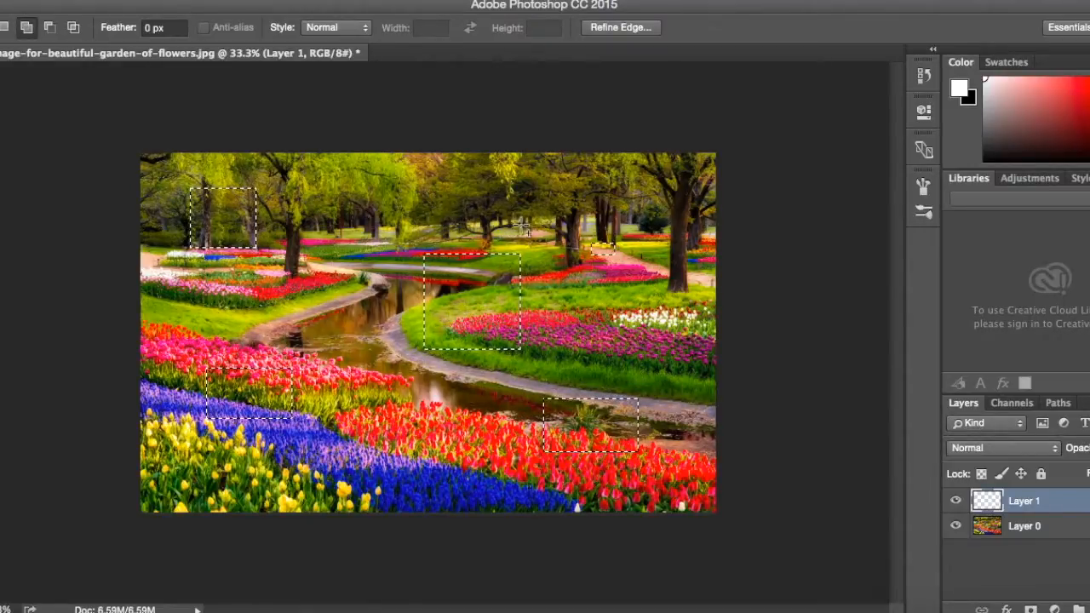
left_click_drag(356, 186, 464, 219)
left_click_drag(649, 173, 706, 316)
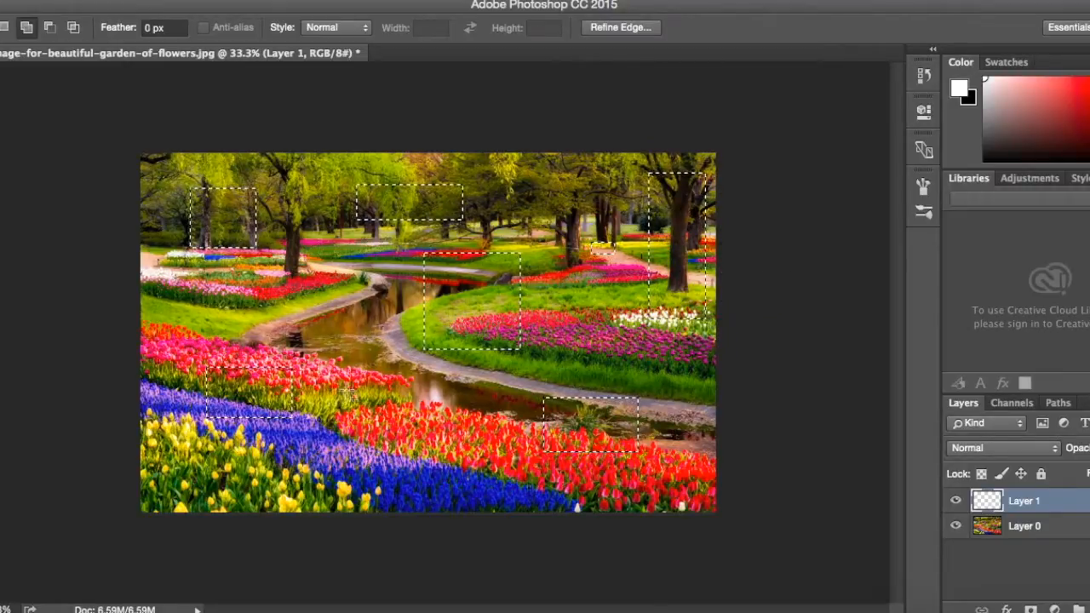
left_click_drag(348, 286, 386, 471)
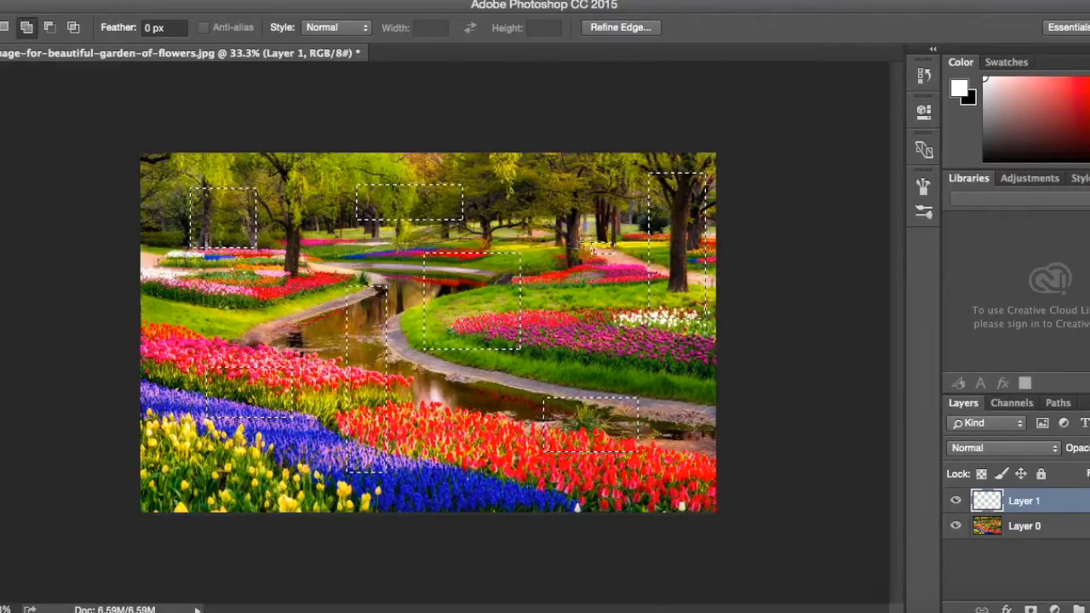
left_click_drag(159, 465, 259, 510)
left_click_drag(177, 327, 192, 332)
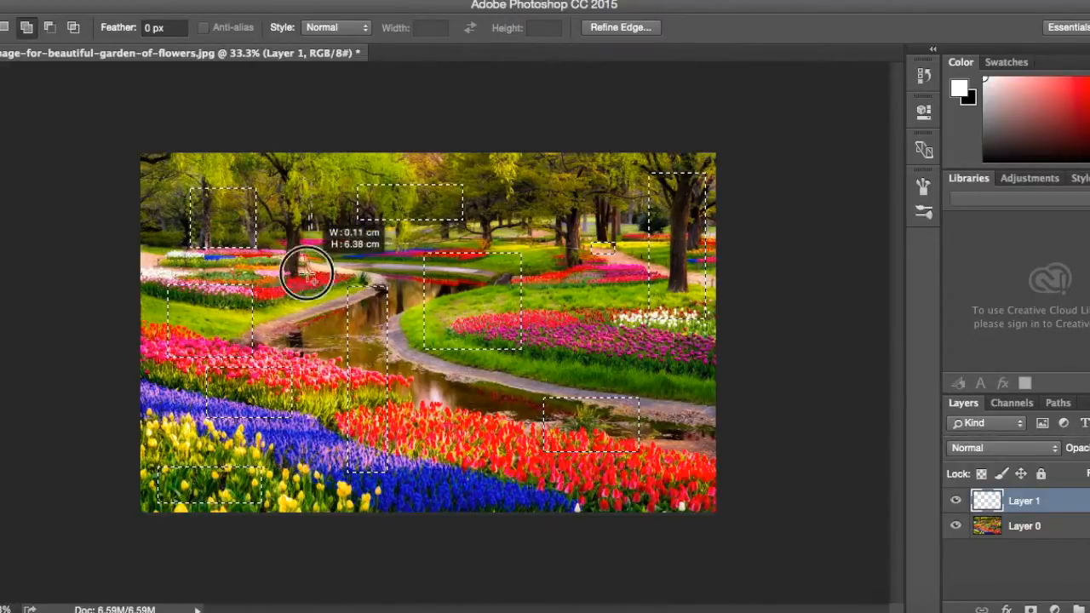
left_click_drag(298, 302, 297, 302)
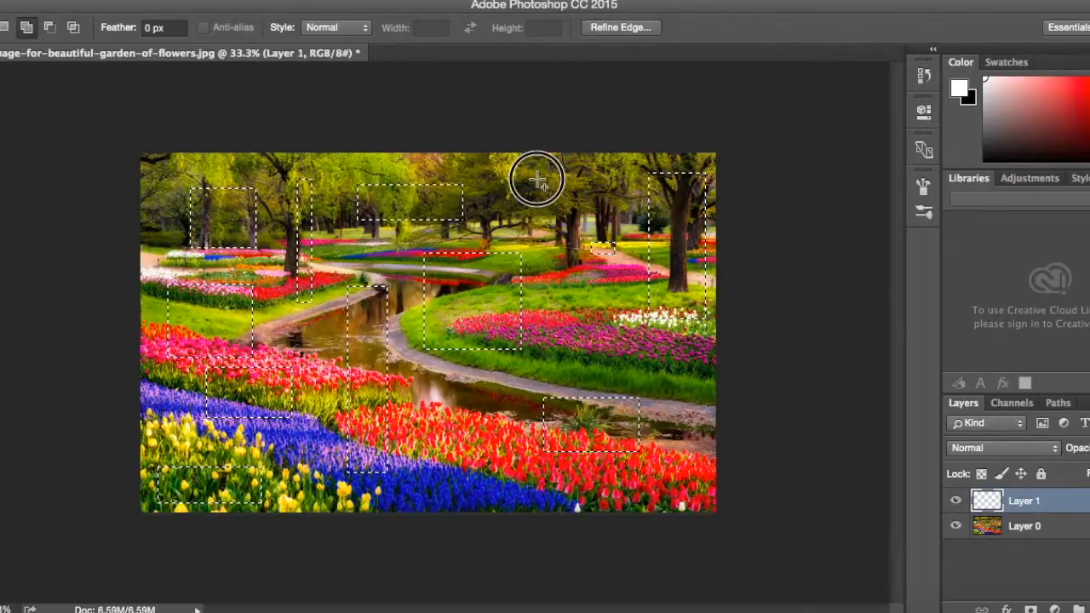
left_click_drag(590, 211, 589, 211)
key("shift+alt")
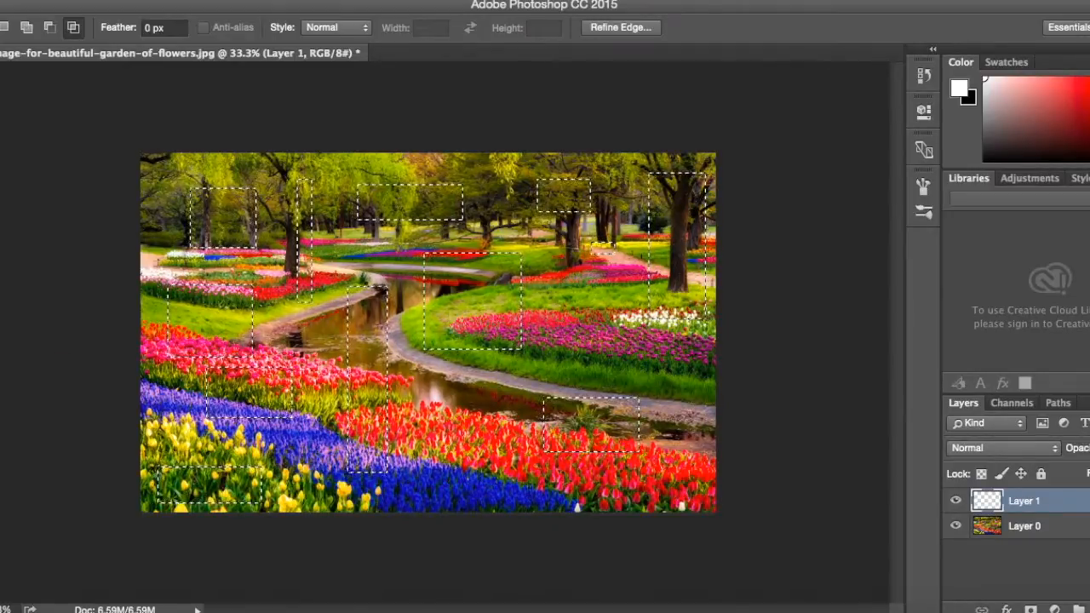
Fill the selected rectangles on Layer 1 with dark gray #303030 using the Paint Bucket.
key("g")
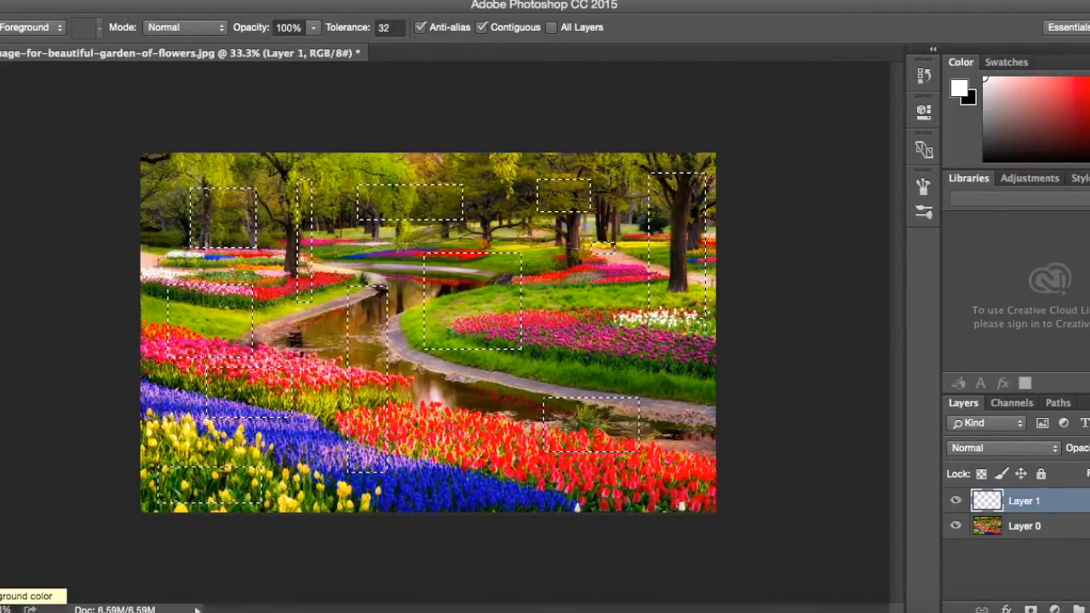
left_click(2, 570)
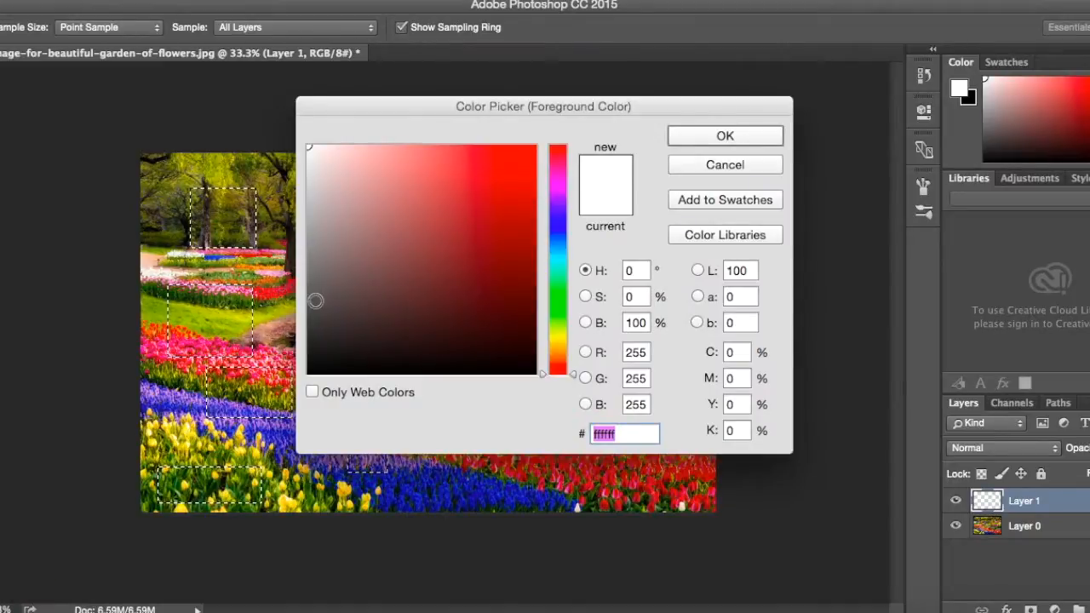
left_click(310, 327)
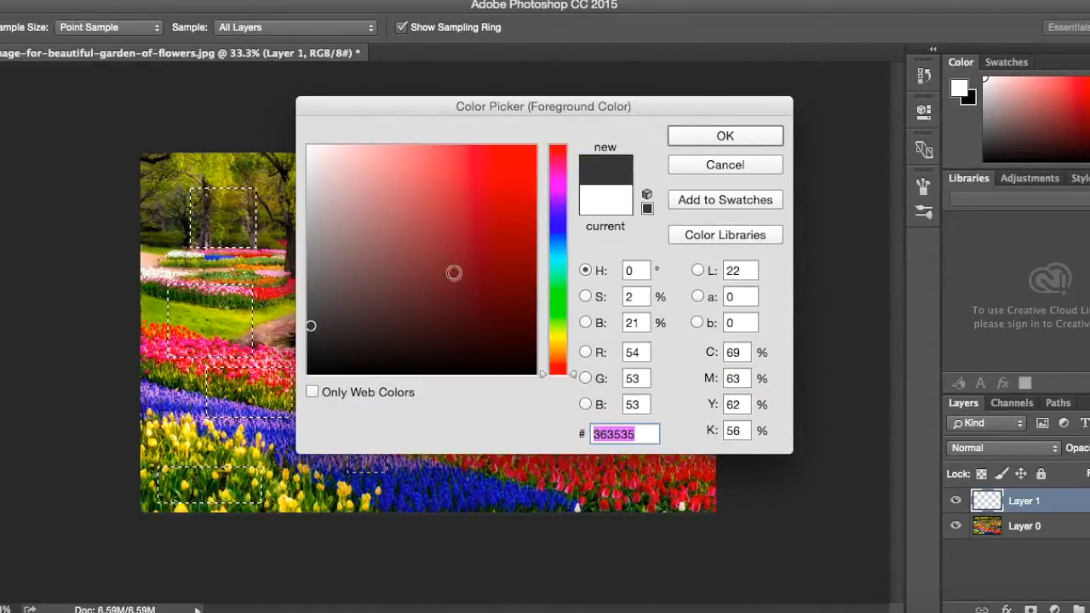
mouse_move(310, 329)
left_mouse_down()
mouse_move(273, 324)
mouse_move(298, 332)
left_mouse_up()
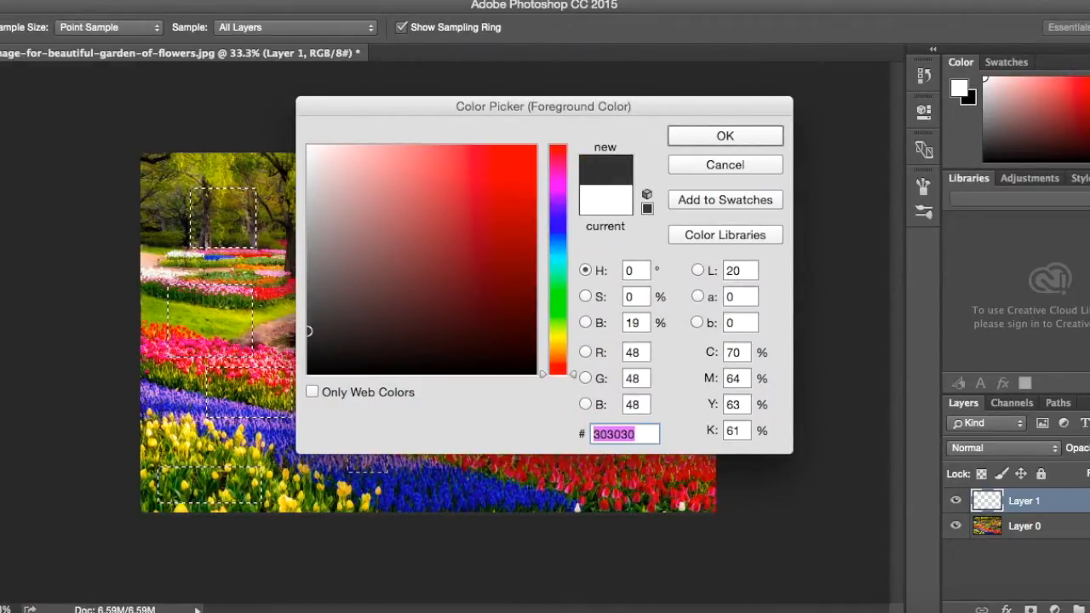
left_click(752, 141)
key("g")
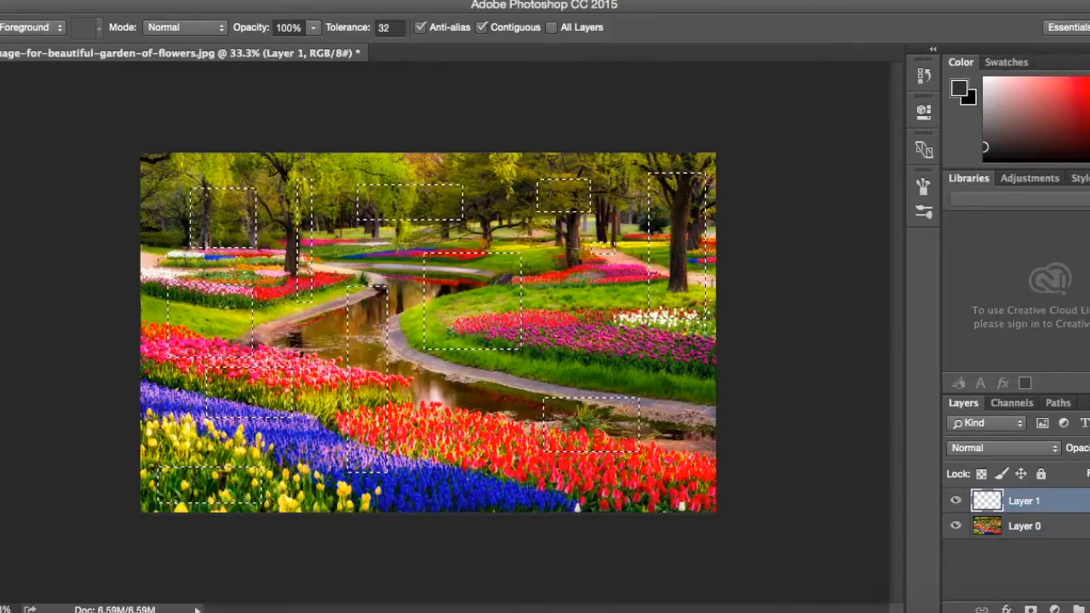
left_click(231, 228)
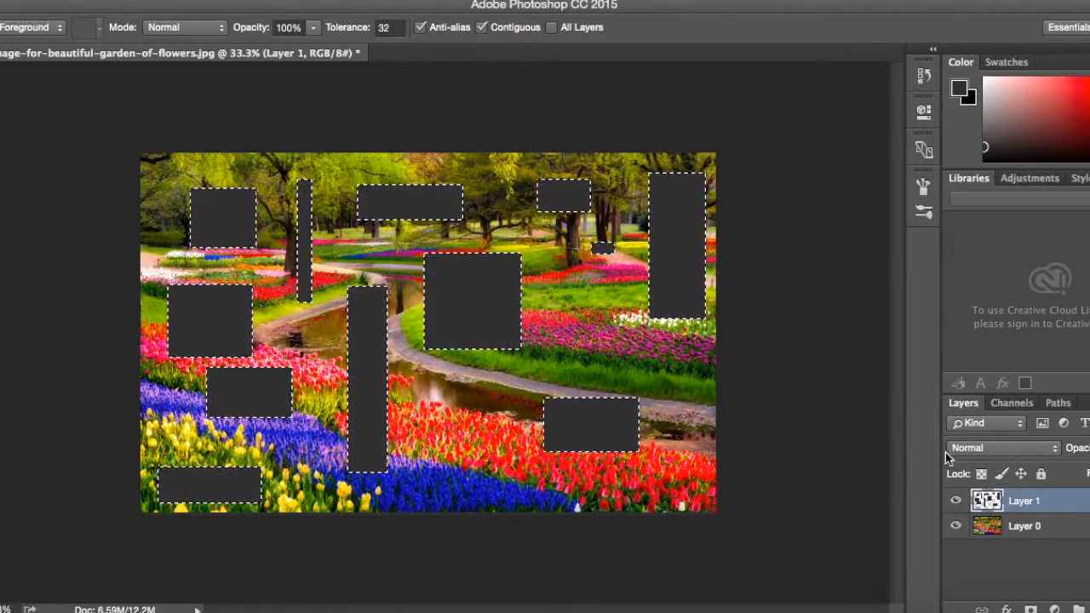
Set Layer 1's blend mode to Overlay and deselect the rectangles.
left_click(1002, 451)
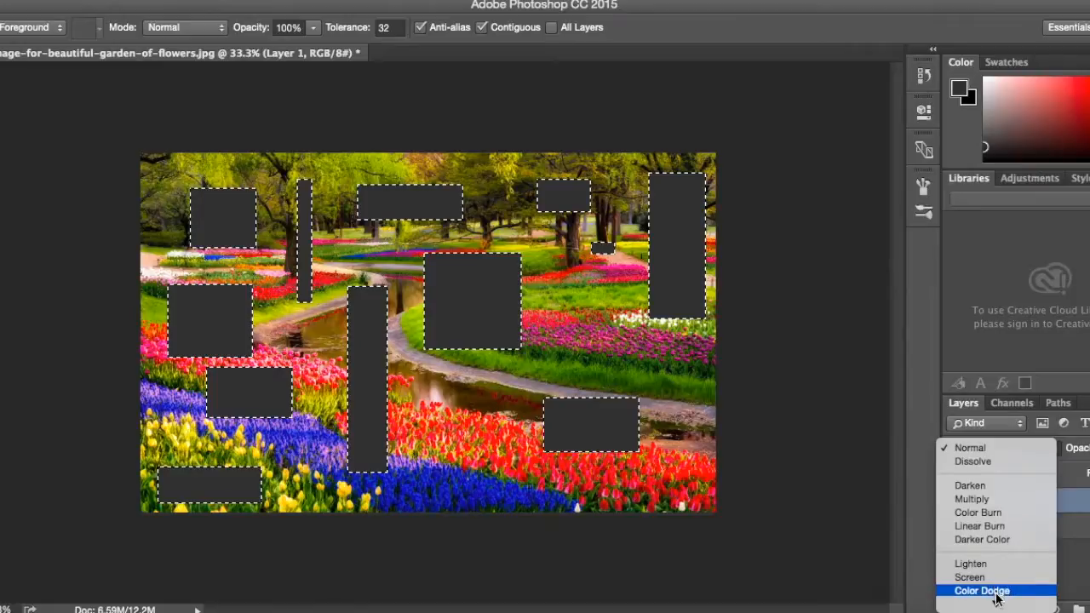
mouse_move(998, 604)
left_click(981, 532)
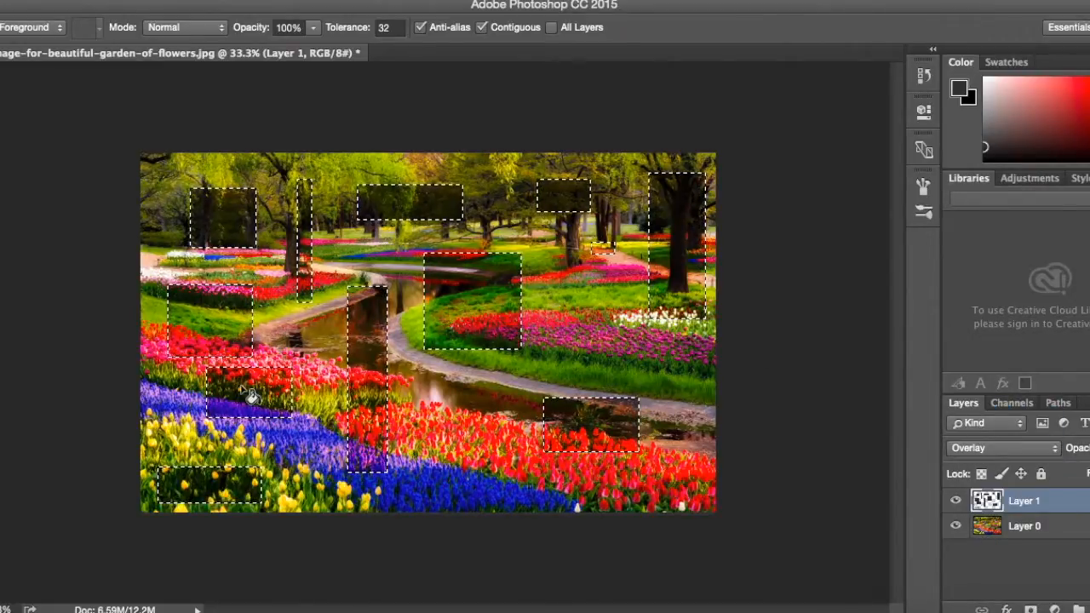
key("ctrl+d")
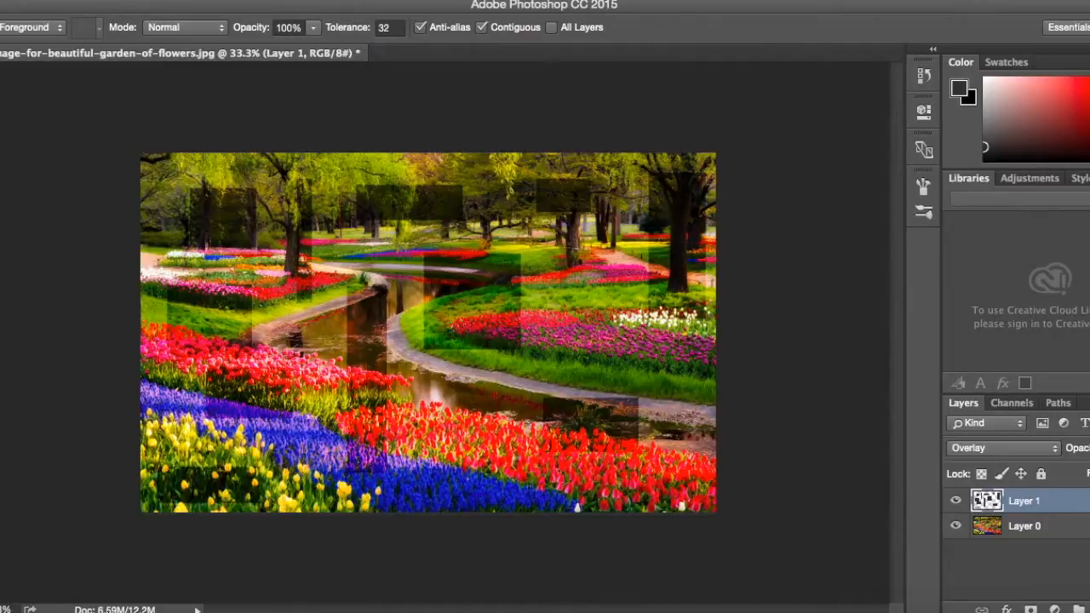
Apply a Drop Shadow layer style to Layer 1 with its distance set to 15 px.
double_click(1065, 500)
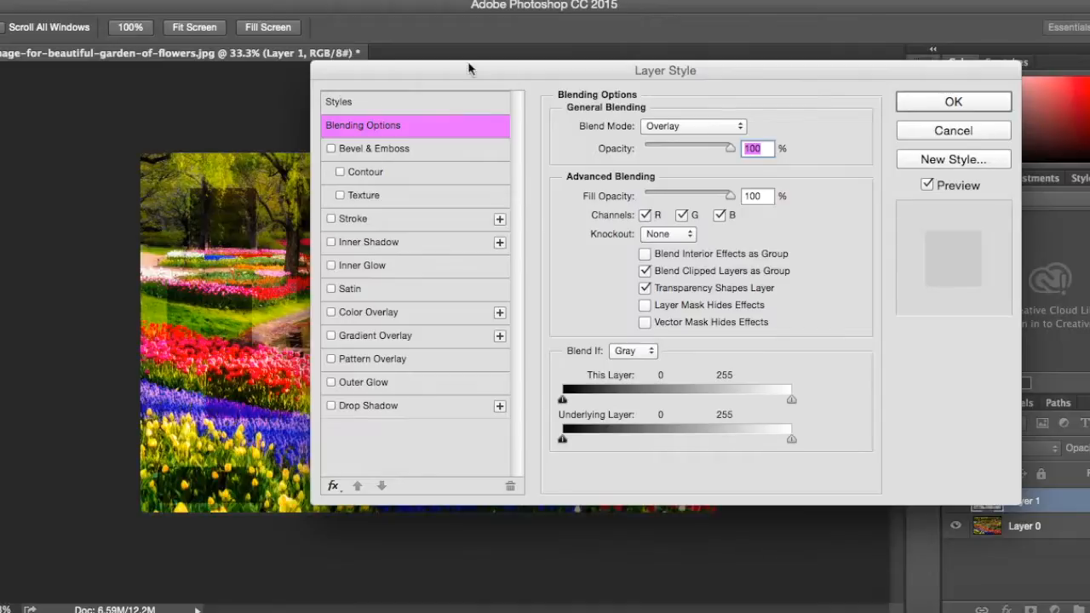
left_click_drag(678, 74, 568, 57)
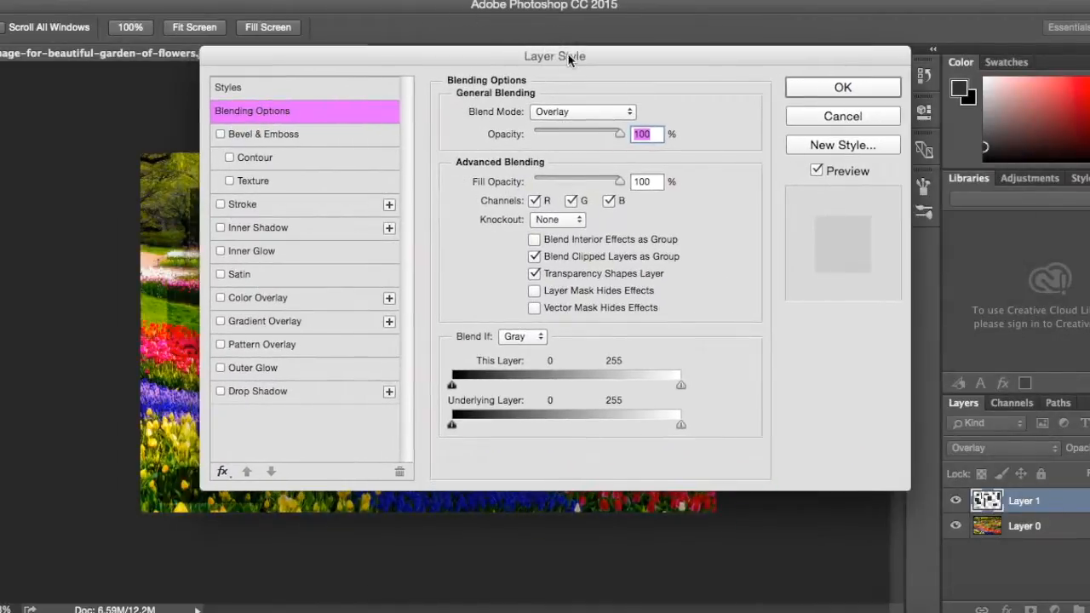
left_click(270, 394)
left_click_drag(478, 57, 719, 95)
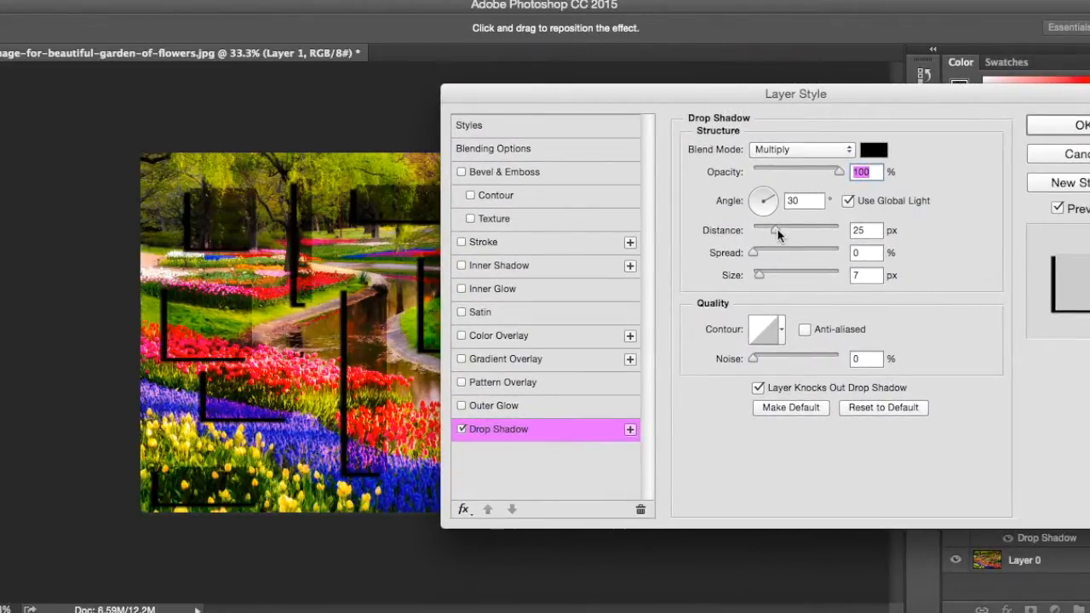
left_click_drag(777, 235, 909, 260)
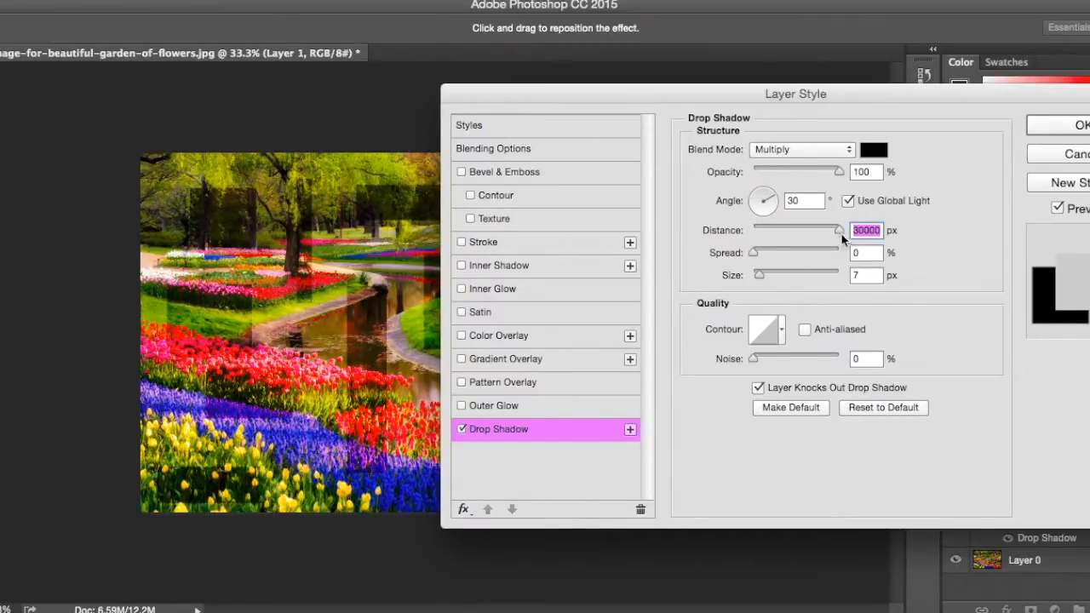
left_click_drag(838, 229, 793, 230)
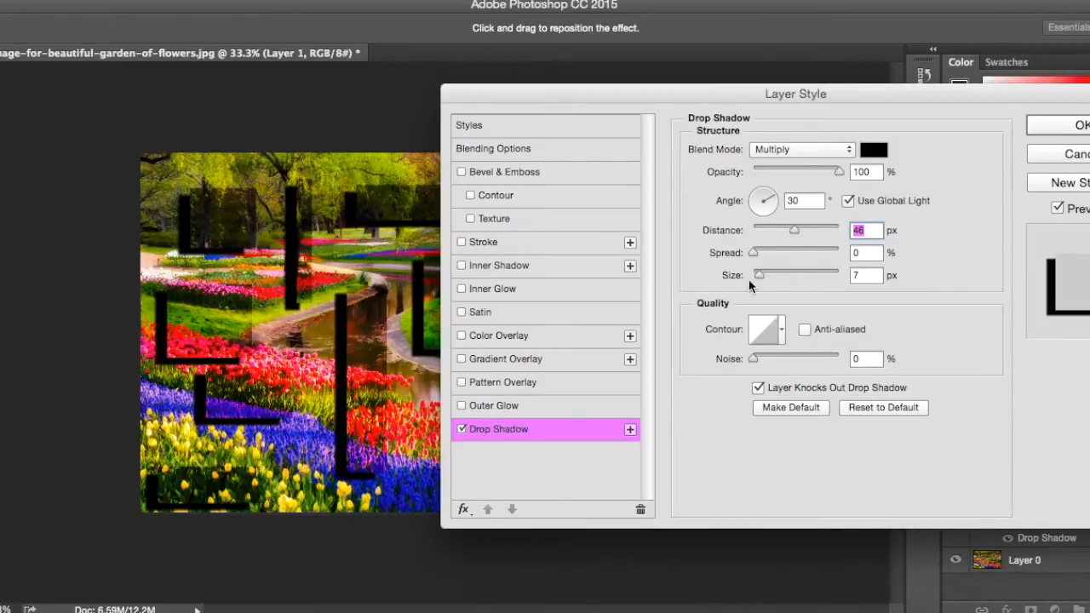
left_click_drag(794, 231, 766, 240)
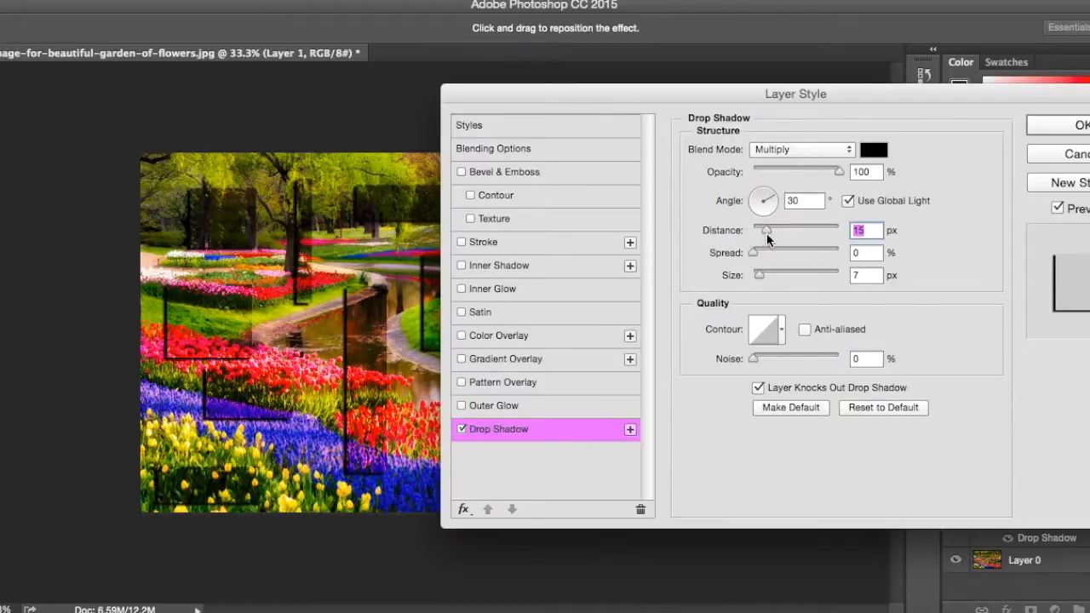
left_click(1074, 126)
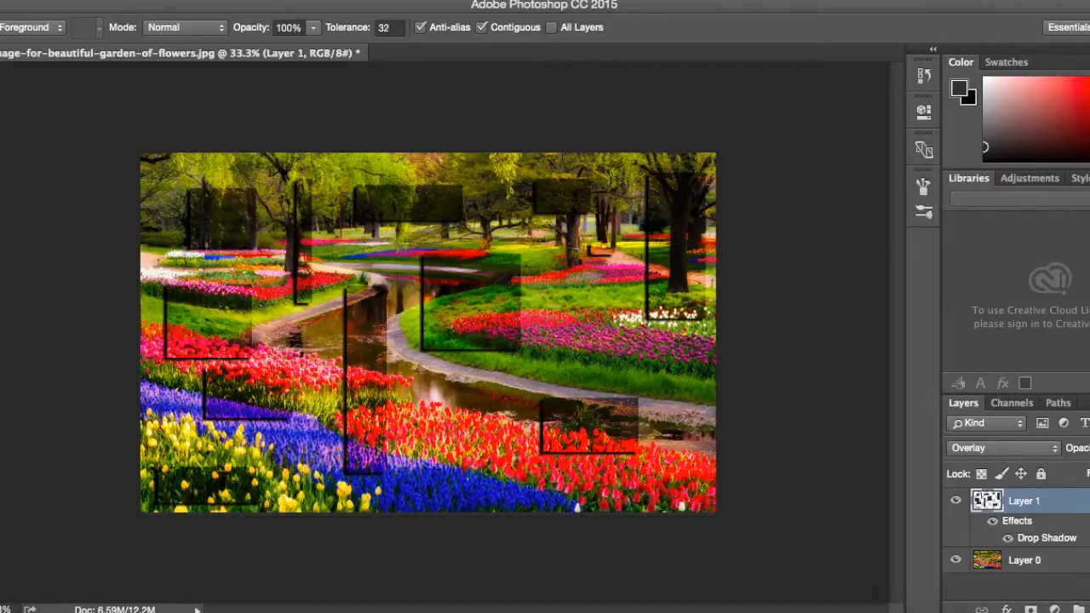
Add a new layer above Layer 1 and build one combined Rectangular Marquee selection of fifteen varied rectangles scattered across the image.
left_click(1089, 608)
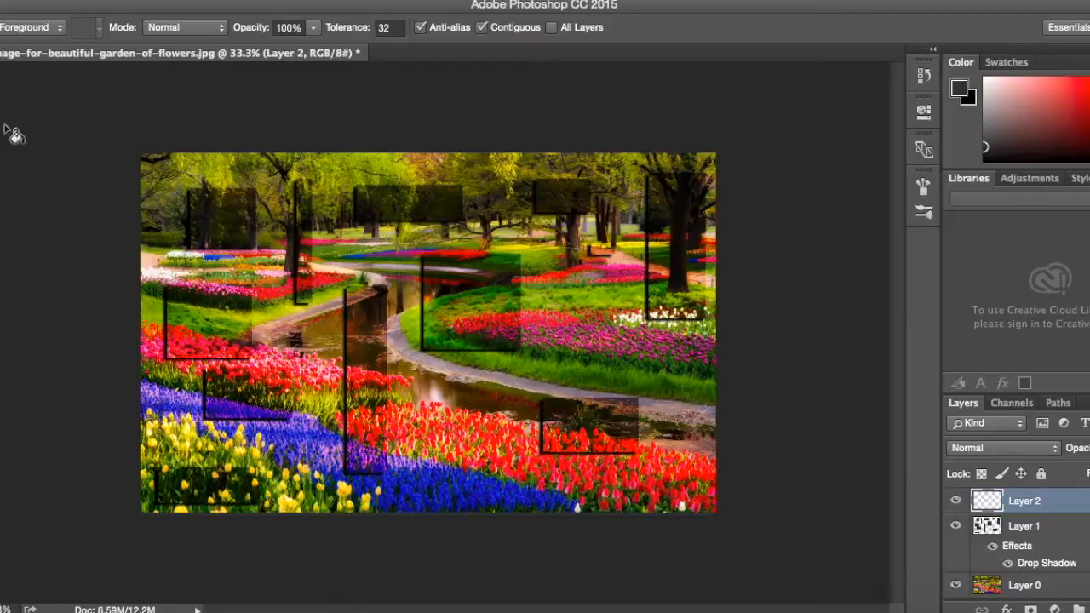
key("m")
left_click_drag(240, 230, 287, 298)
left_click_drag(274, 402, 350, 350)
left_click_drag(462, 319, 543, 375)
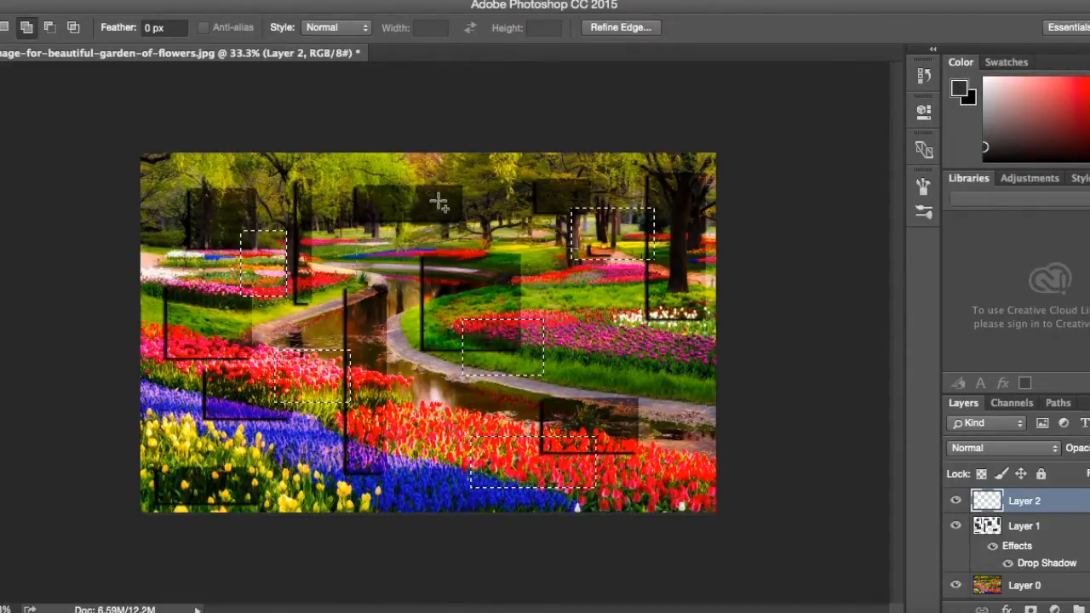
left_click_drag(155, 173, 143, 155)
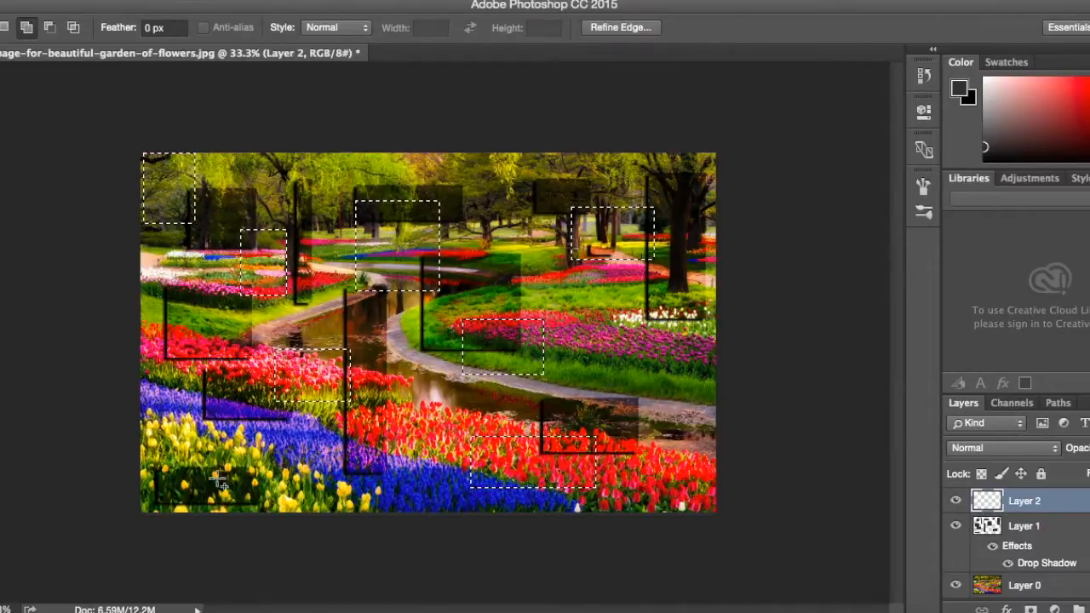
left_click_drag(192, 452, 224, 490)
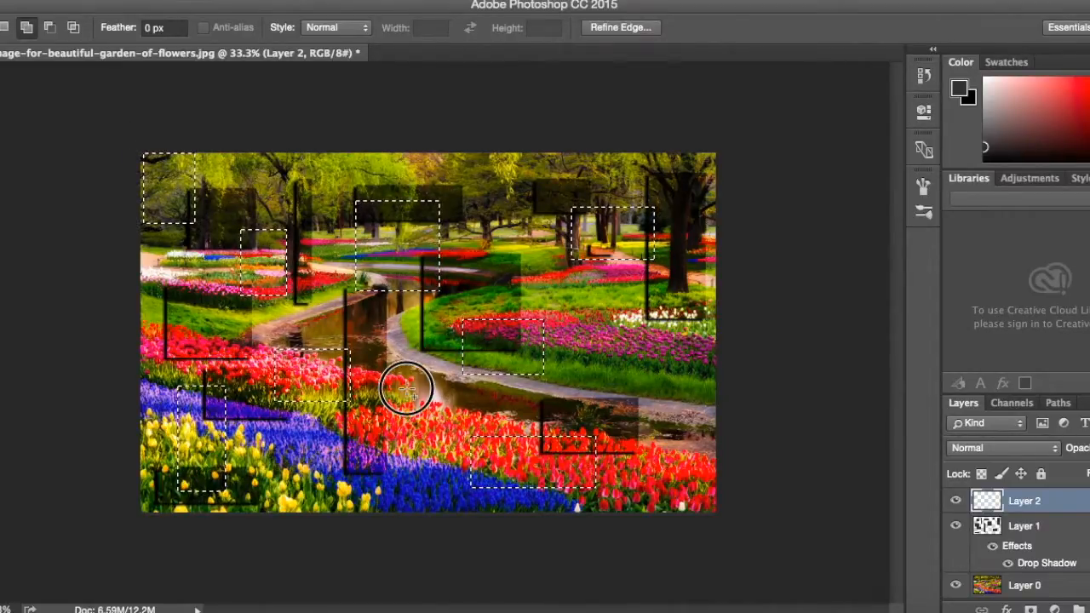
left_click_drag(508, 236, 536, 153)
left_click_drag(639, 316, 719, 393)
left_click_drag(665, 506, 705, 440)
left_click_drag(234, 175, 300, 162)
left_click_drag(313, 448, 366, 516)
left_click_drag(403, 352, 380, 326)
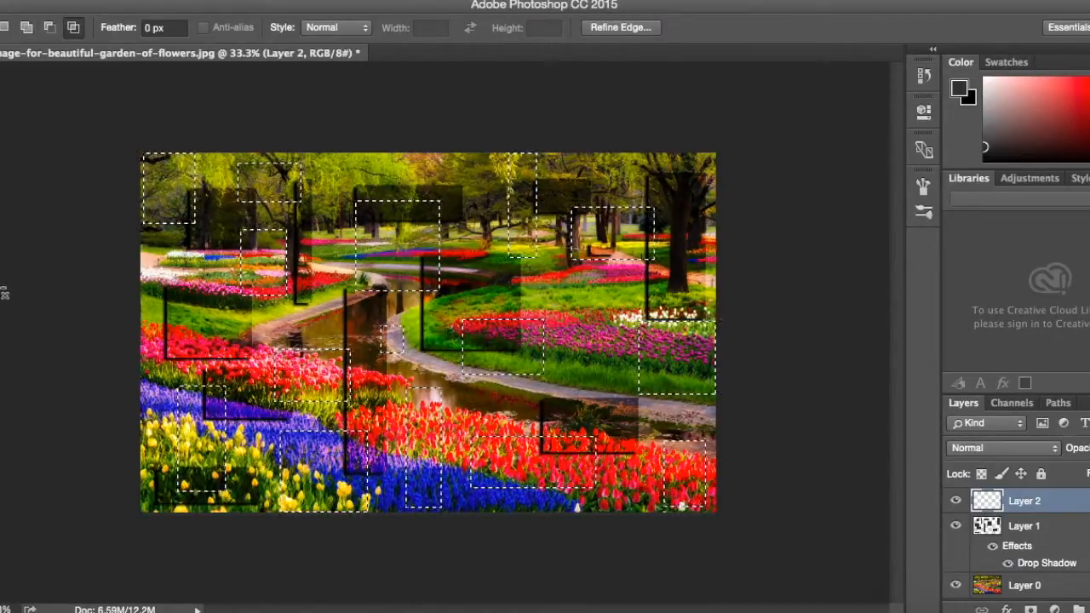
Set the foreground color to light gray #b0afaf and fill the selected rectangles on Layer 2 with the Paint Bucket.
key("g")
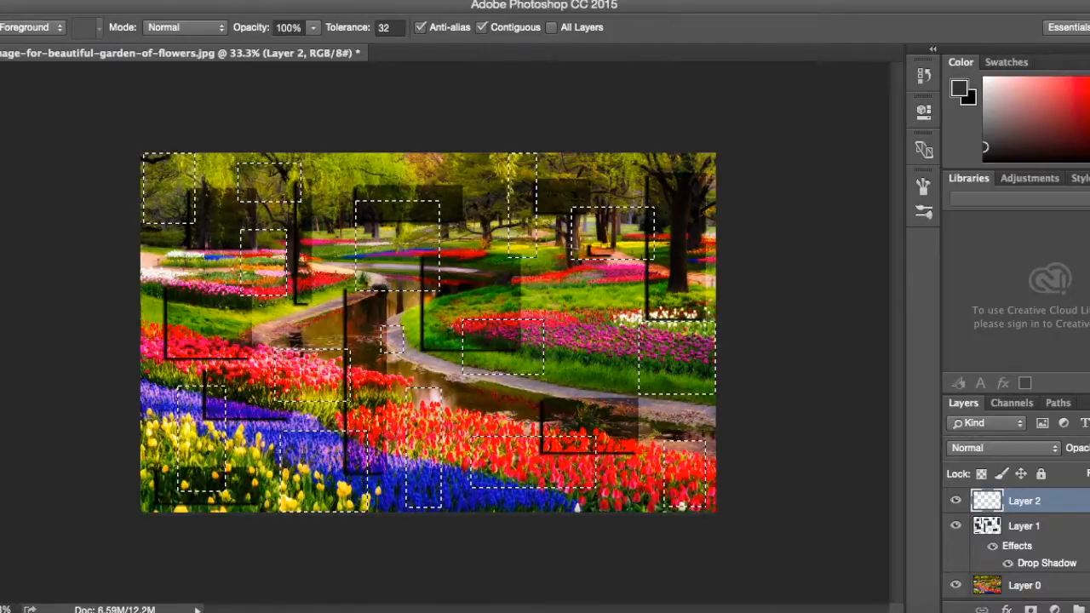
left_click(2, 492)
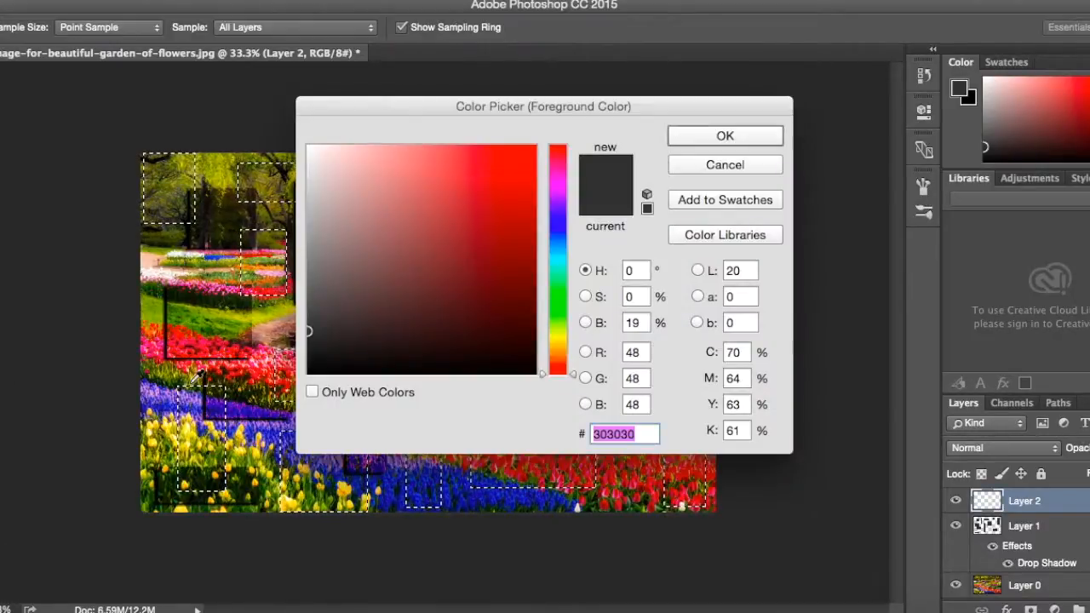
left_click(309, 217)
left_click(723, 140)
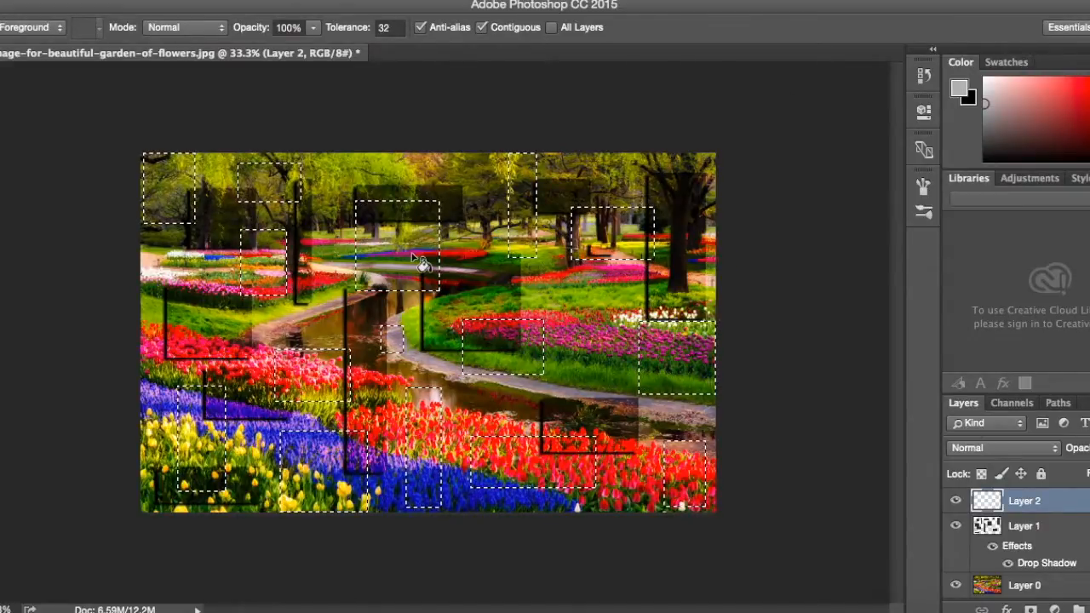
left_click(413, 255)
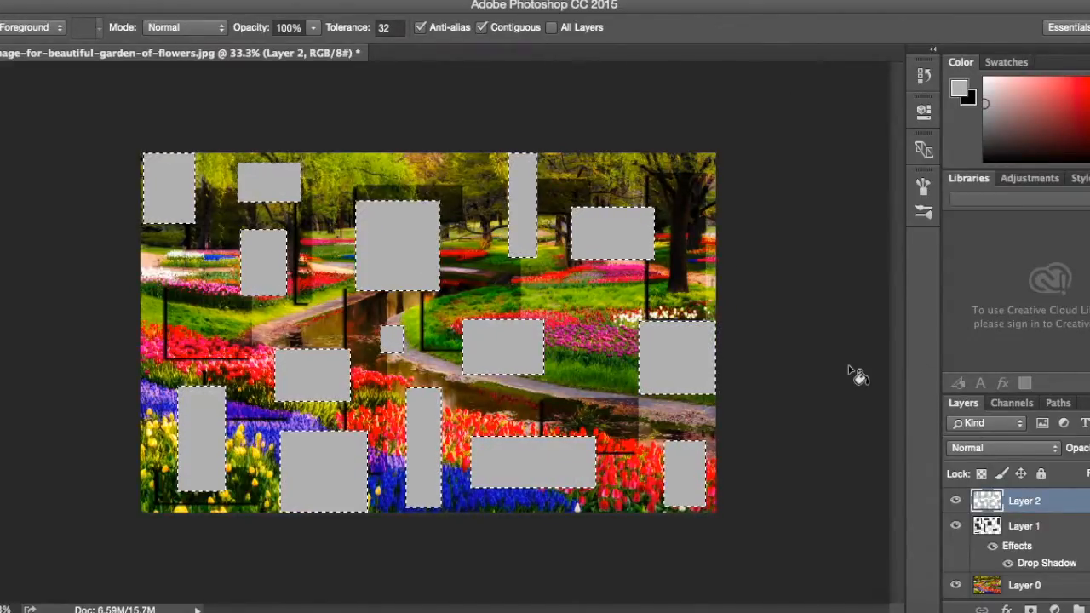
Deselect the light gray rectangles and set Layer 2's blend mode to Overlay.
key("super+d")
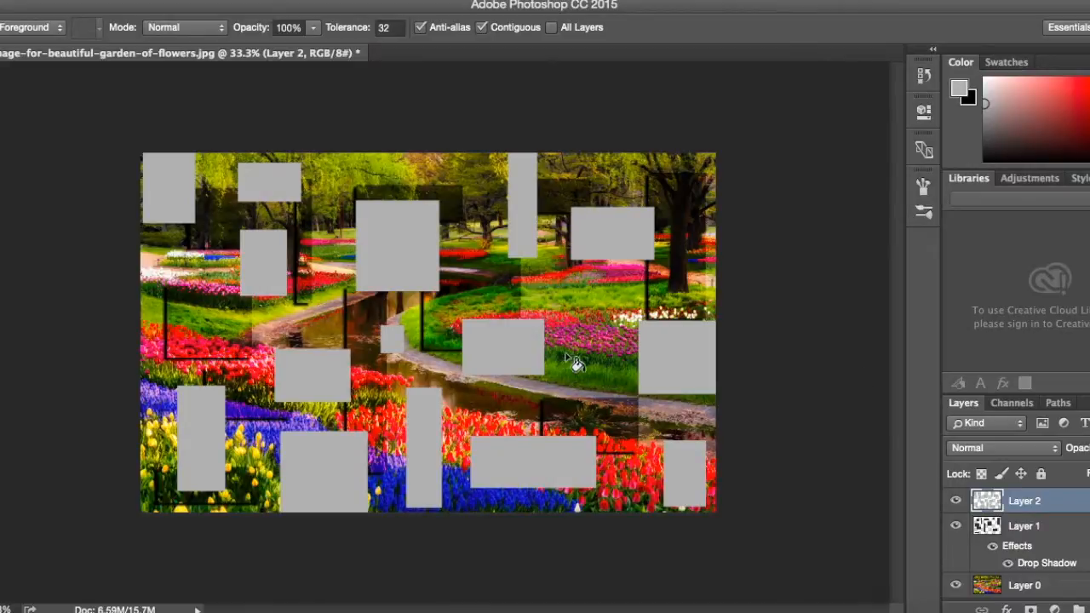
left_click(992, 448)
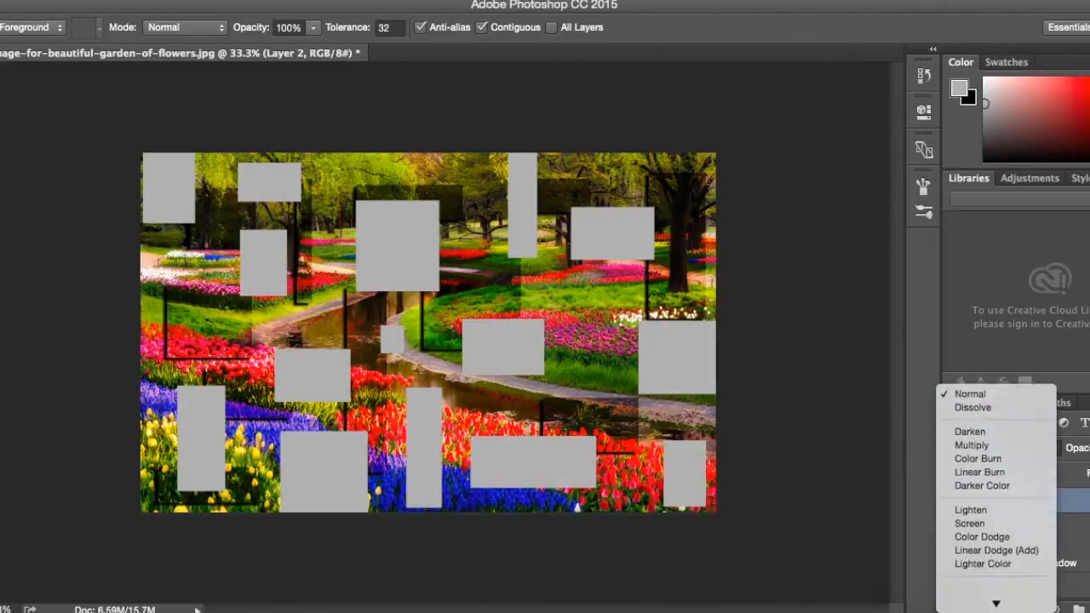
left_click(1007, 562)
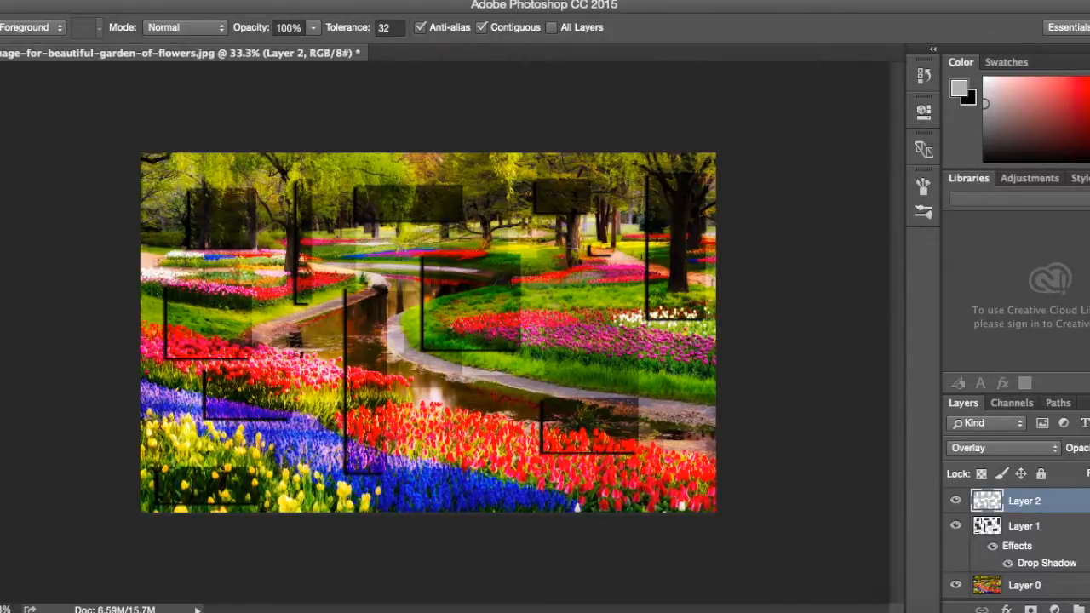
Apply a Drop Shadow layer style to Layer 2 with its distance set to 20 px.
double_click(1082, 503)
left_click(504, 431)
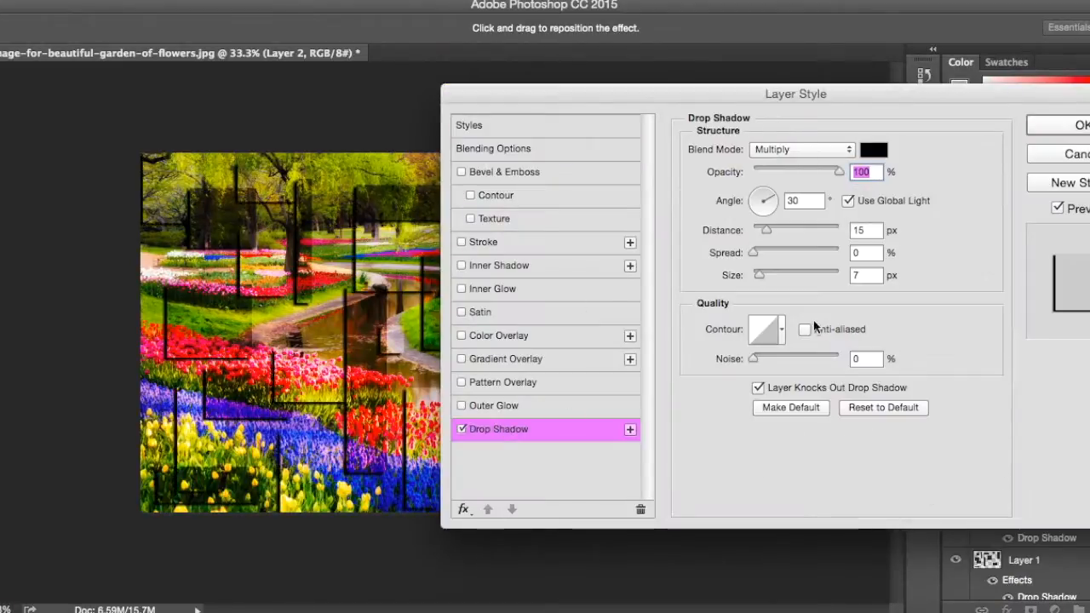
left_click(770, 230)
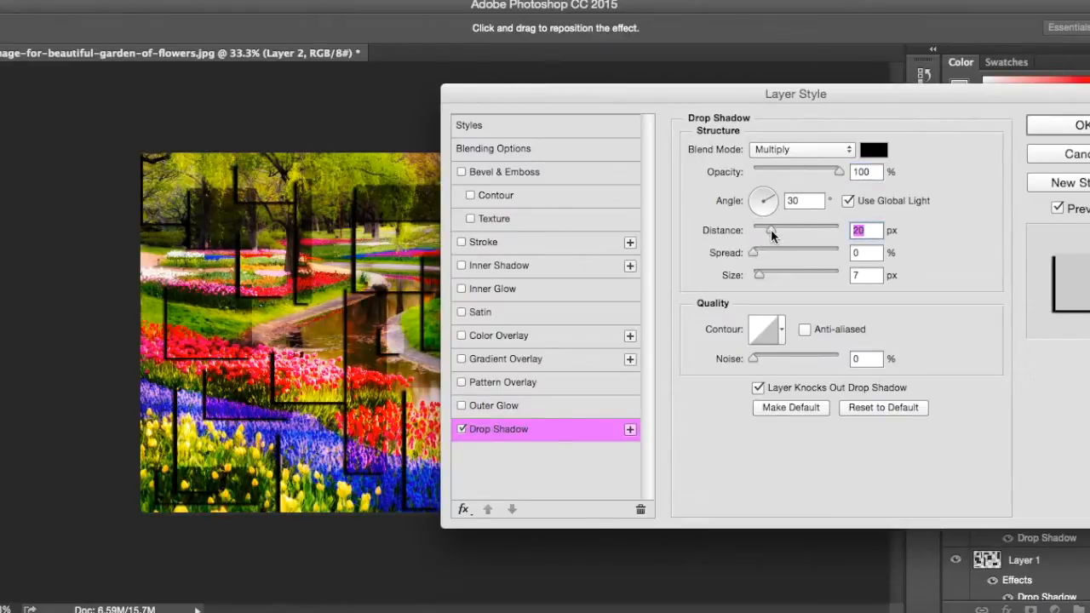
left_click(1081, 126)
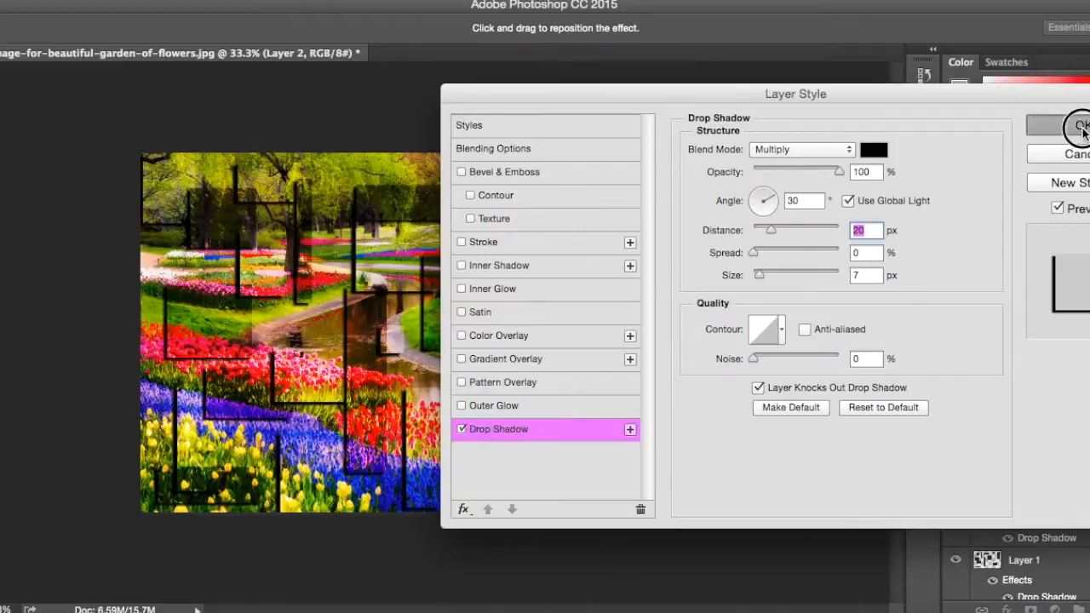
scroll(382, 220, "up", 10)
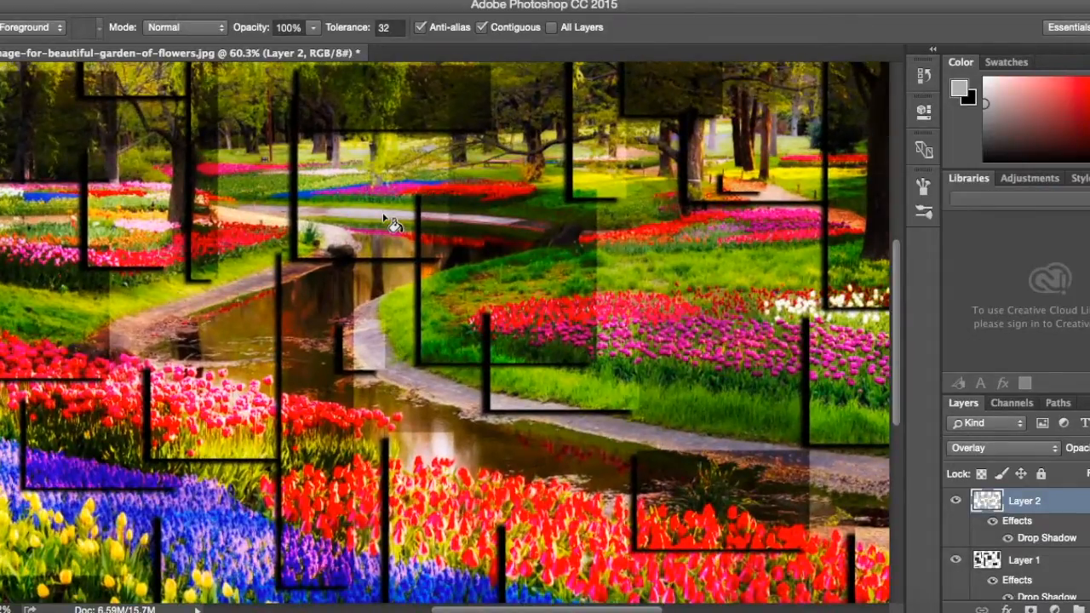
scroll(389, 222, "up", 2)
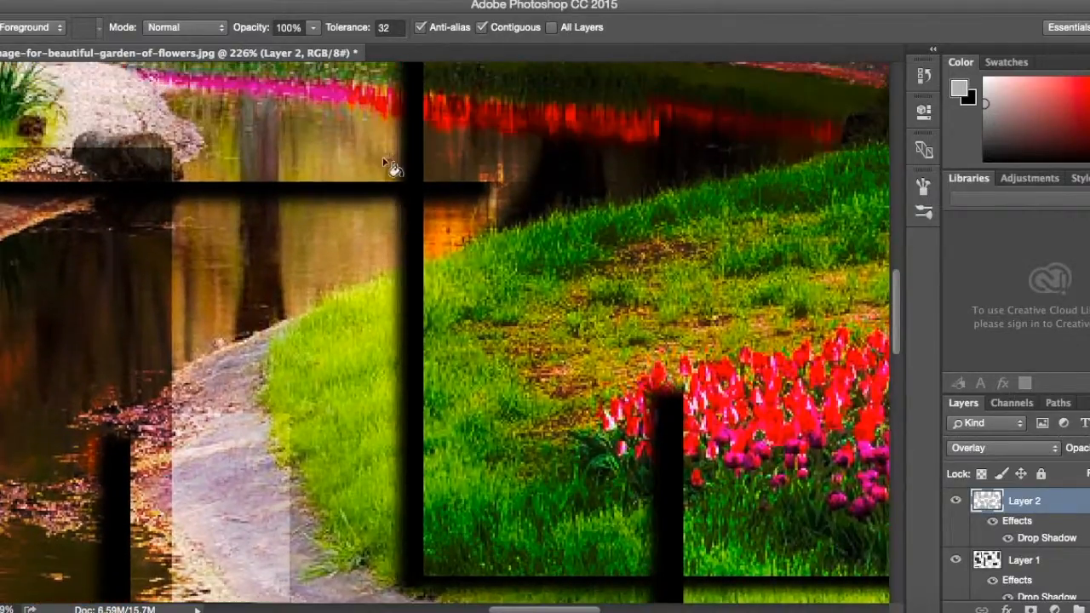
scroll(439, 208, "down", 12)
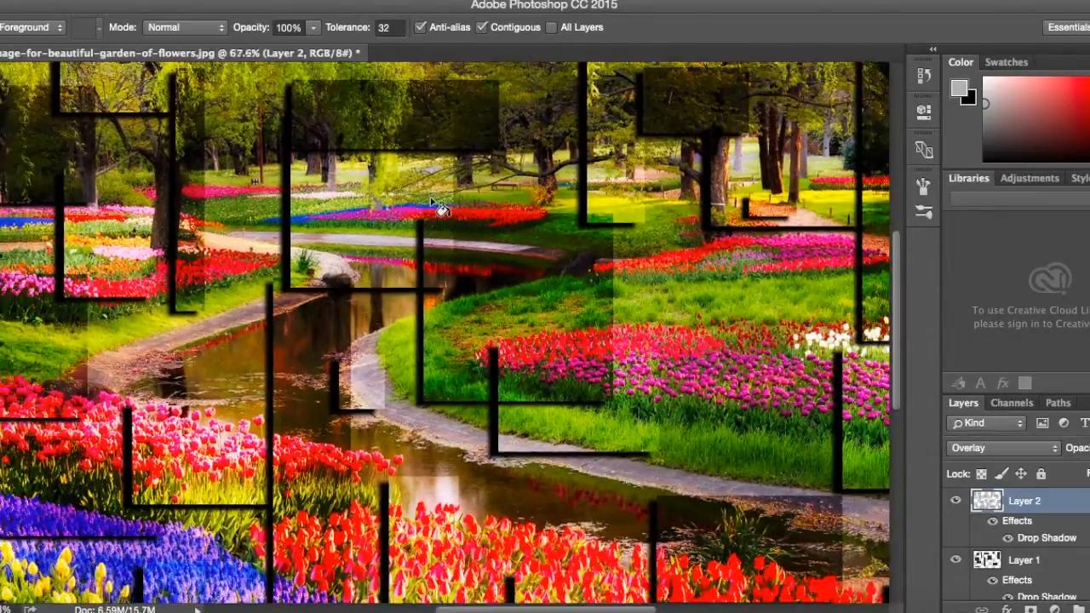
scroll(441, 209, "down", 1)
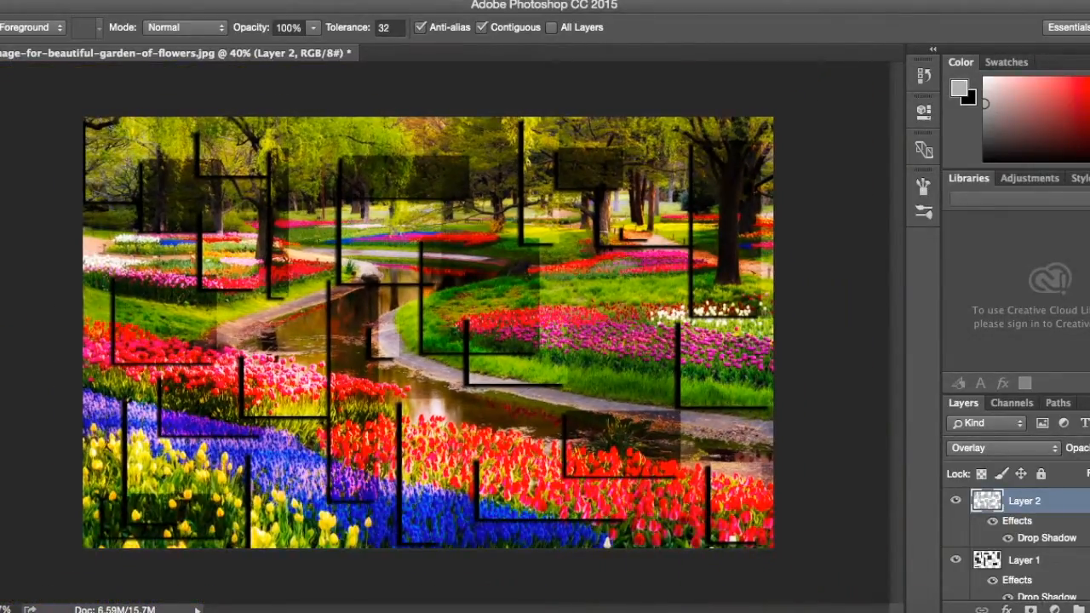
Add a new layer above Layer 2 and build one combined Rectangular Marquee selection of eighteen varied rectangles spread over the image.
key("ctrl+shift+alt+n")
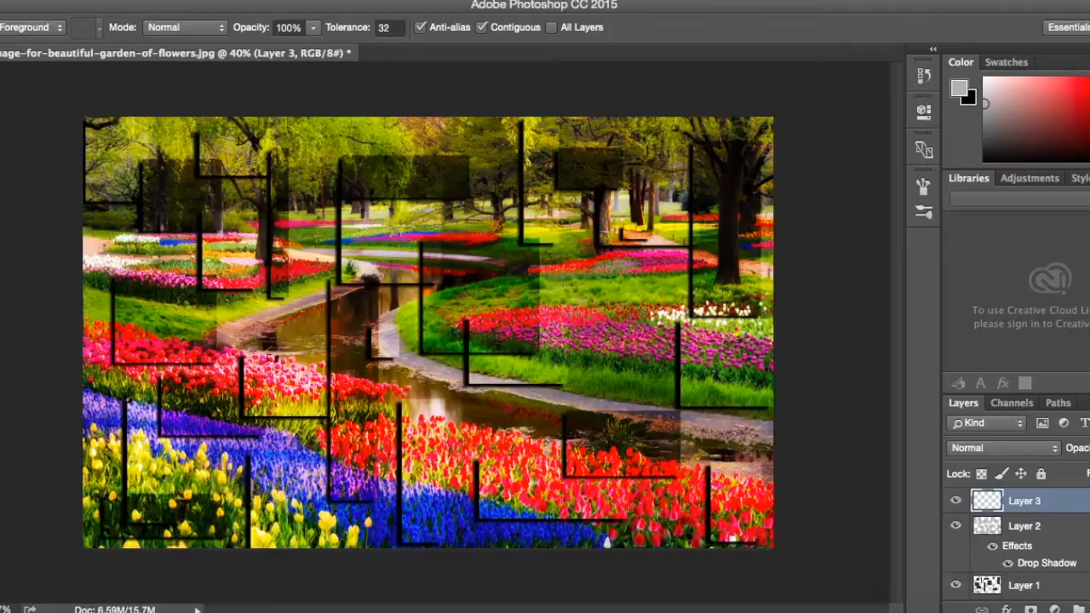
key("m")
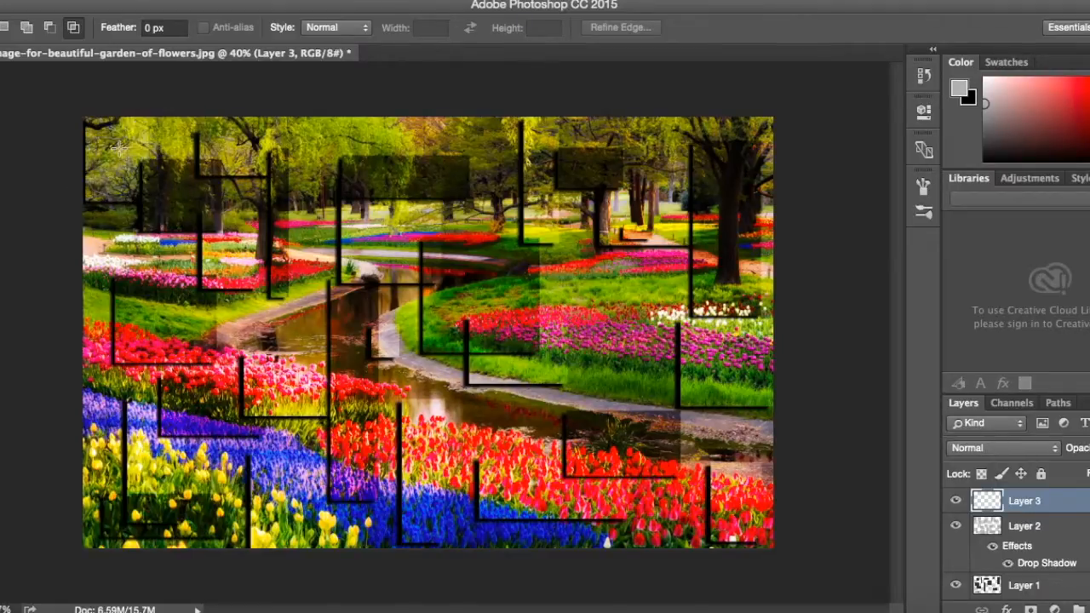
left_click_drag(118, 148, 188, 228)
left_click_drag(219, 366, 312, 421)
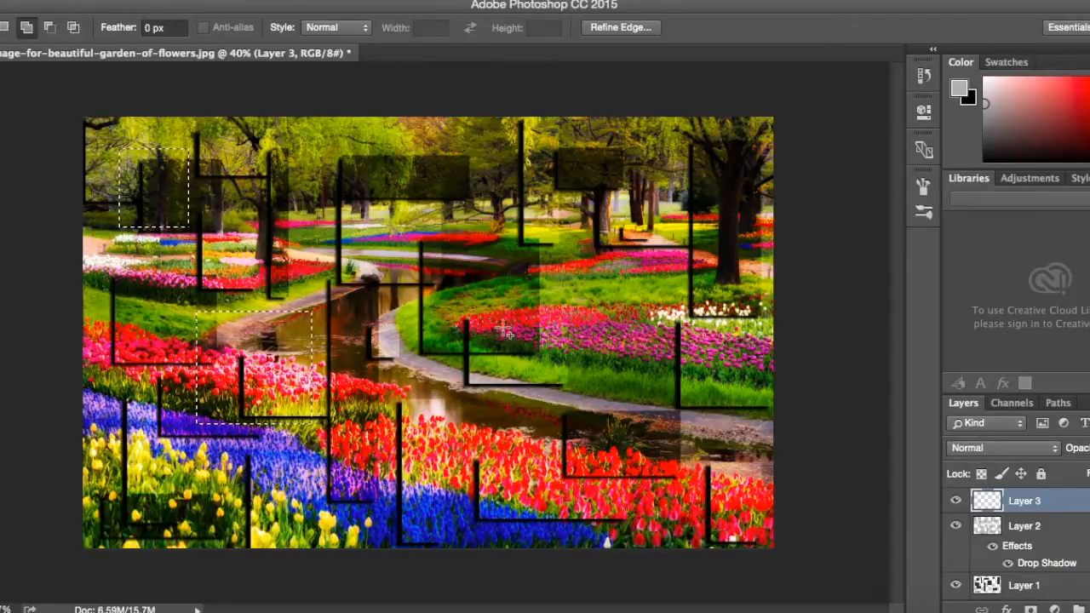
left_click_drag(639, 251, 570, 161)
left_click_drag(637, 433, 718, 493)
left_click_drag(429, 499, 308, 451)
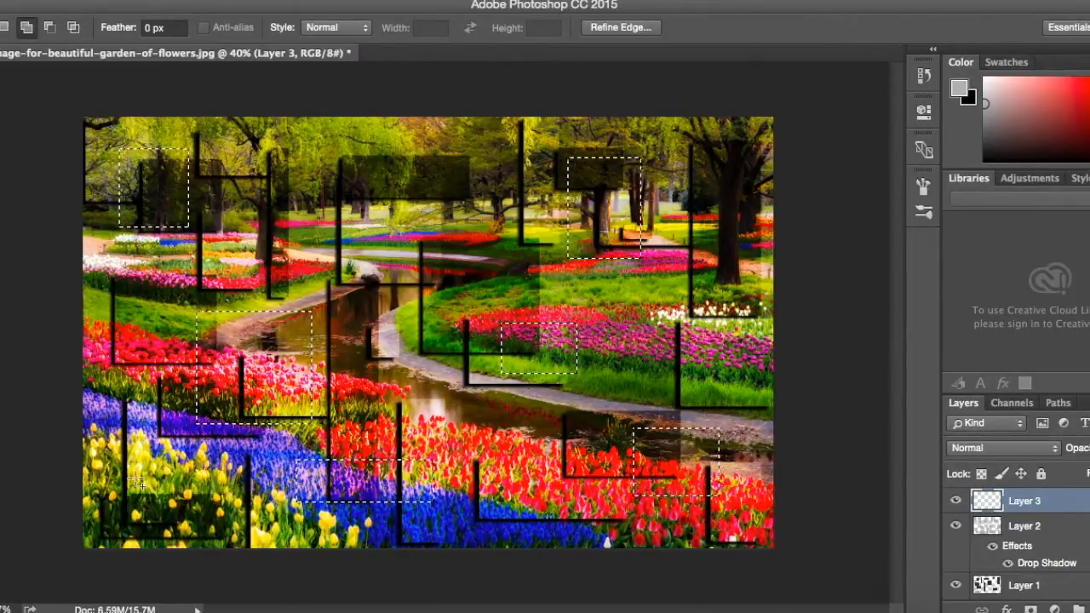
left_click_drag(447, 283, 343, 195)
left_click_drag(504, 153, 547, 240)
left_click_drag(737, 227, 688, 120)
left_click_drag(718, 355, 602, 309)
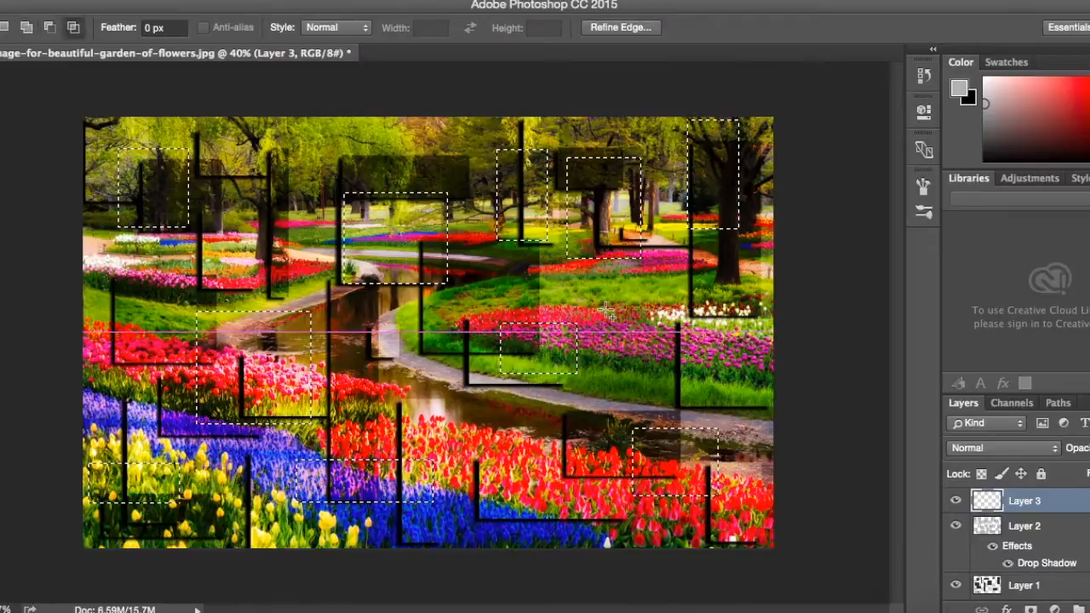
left_click_drag(248, 136, 288, 230)
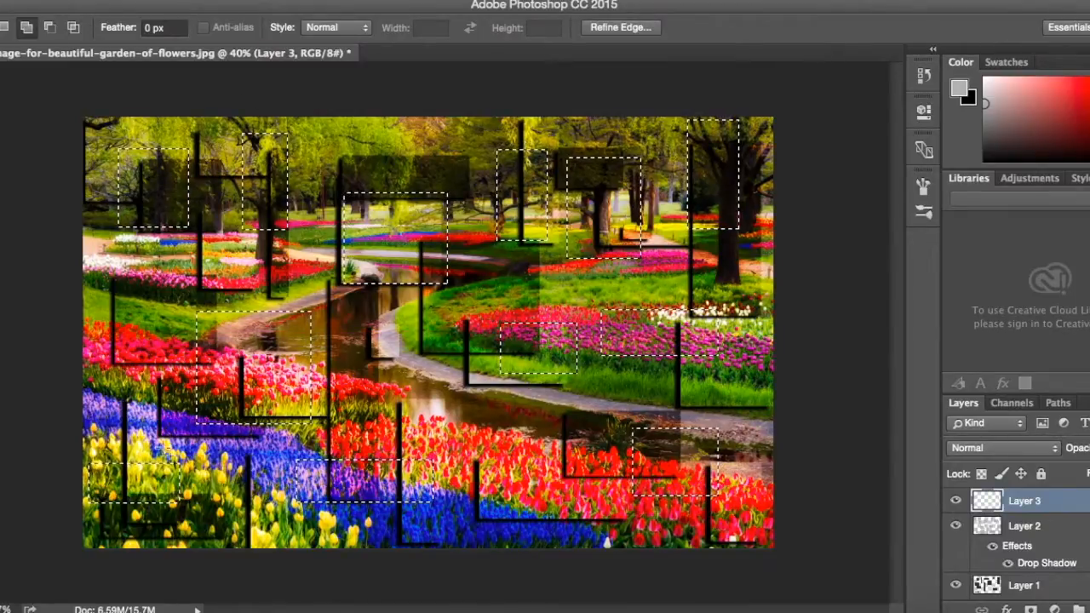
left_click_drag(122, 344, 110, 272)
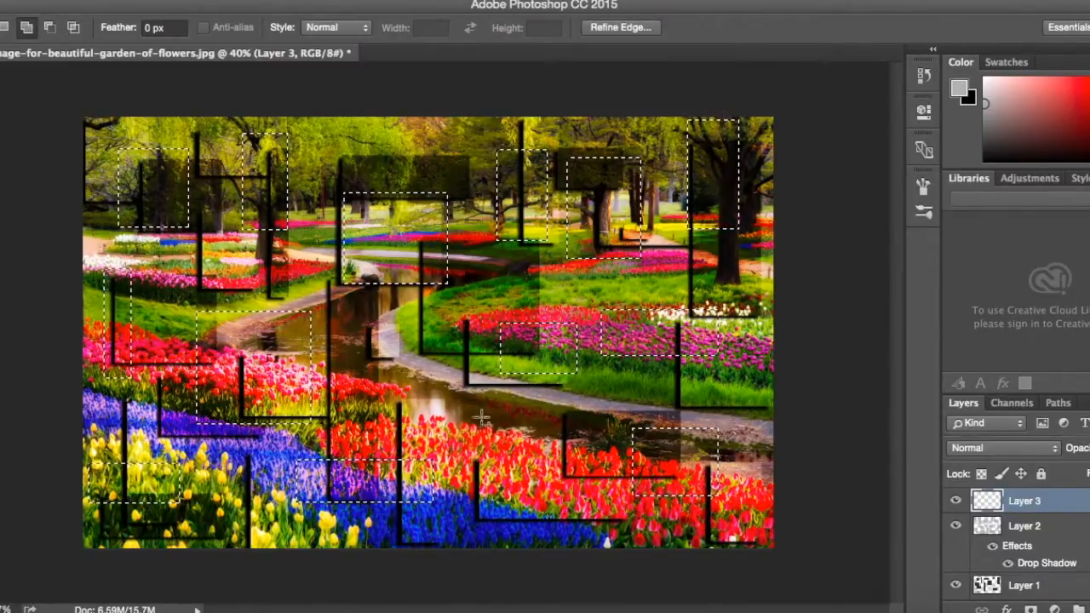
left_click_drag(537, 457, 584, 505)
left_click_drag(369, 326, 467, 406)
left_click_drag(365, 154, 464, 122)
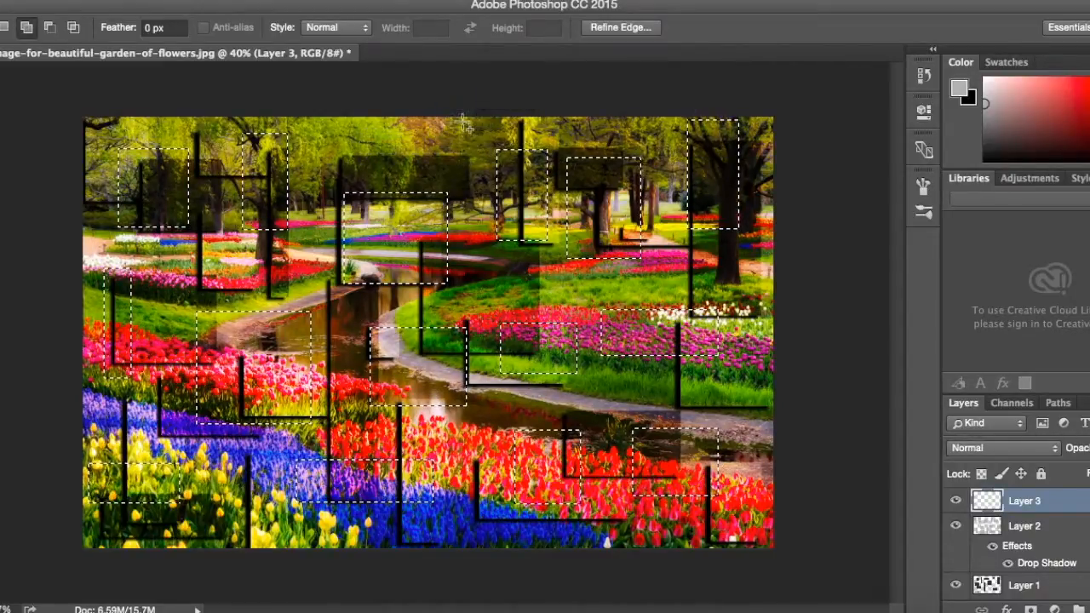
left_click_drag(724, 384, 767, 415)
left_click_drag(734, 523, 659, 536)
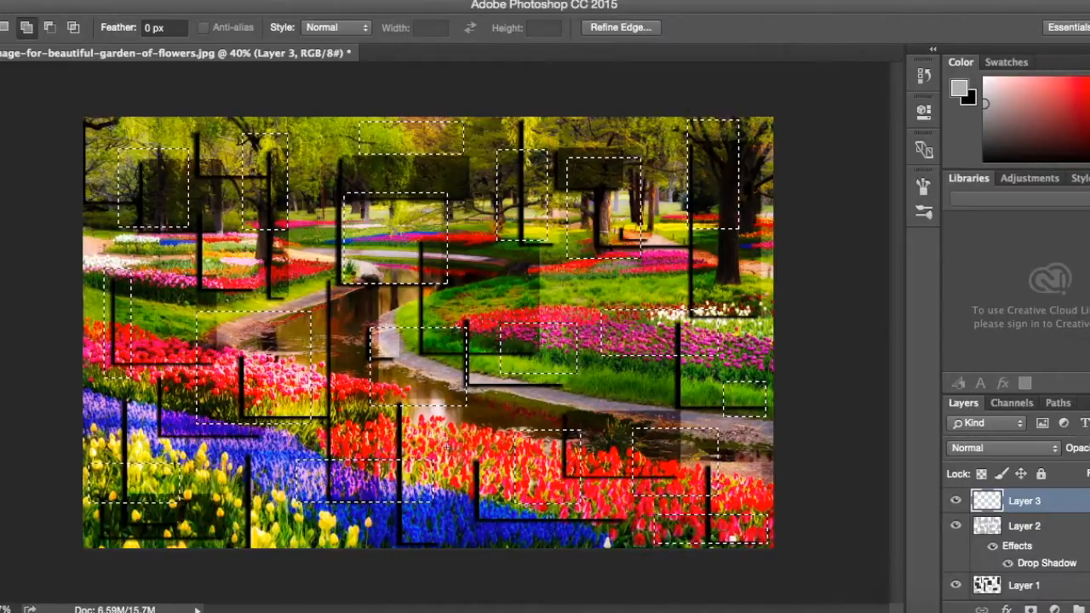
key("alt+shift")
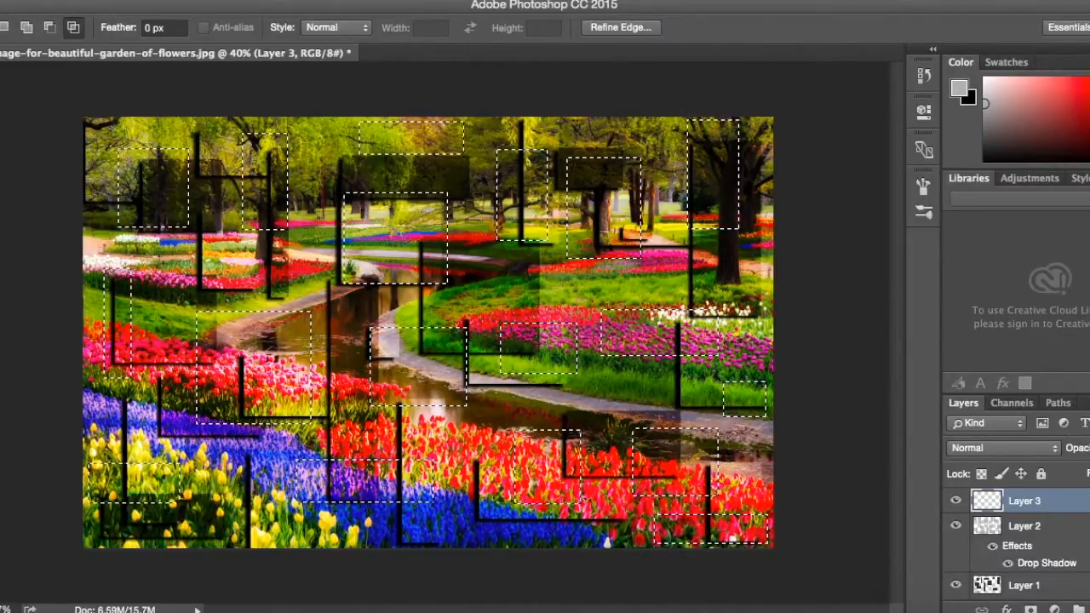
Set the foreground color to white and fill the selected rectangles on Layer 3 with the Paint Bucket.
key("g")
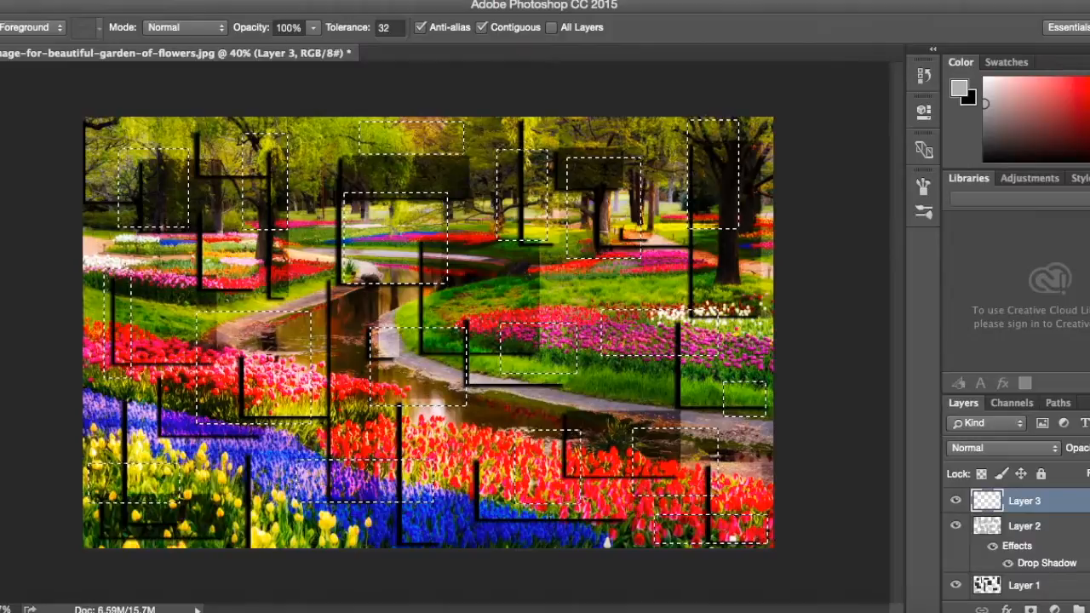
left_click(2, 477)
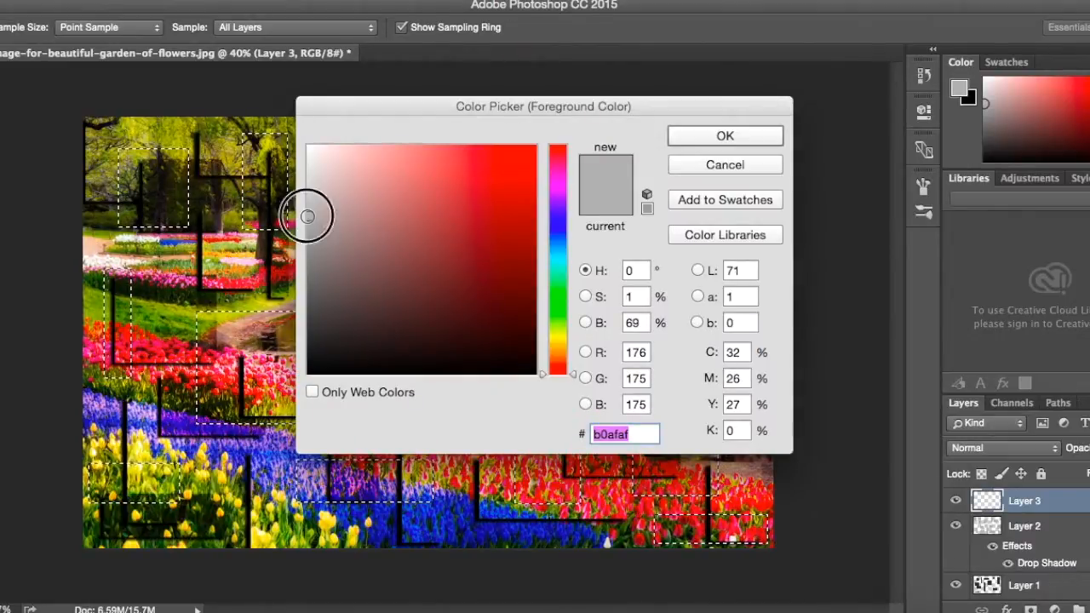
left_click(686, 138)
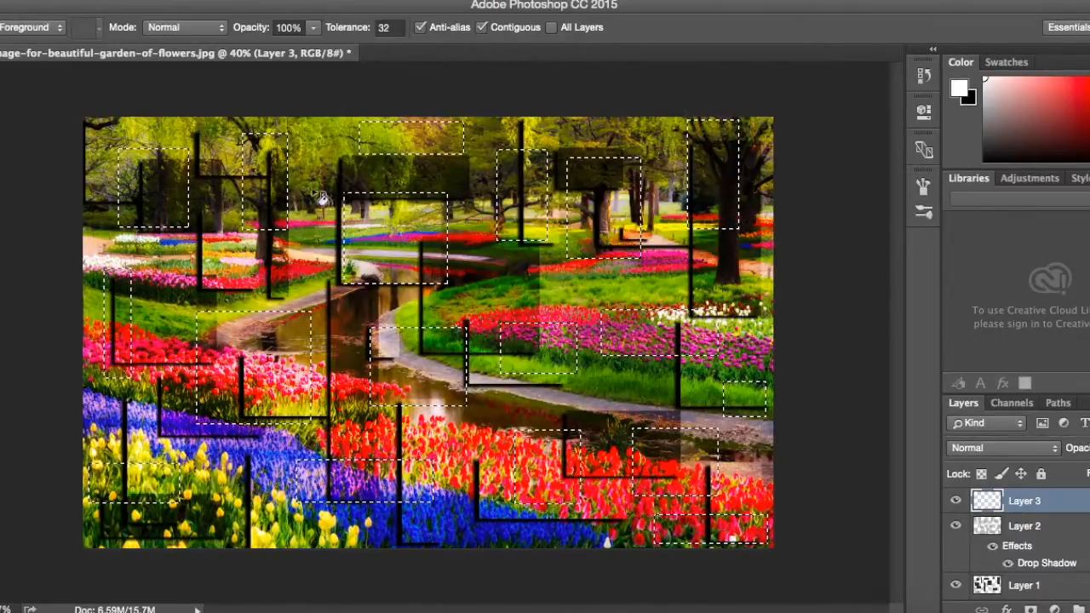
left_click(405, 239)
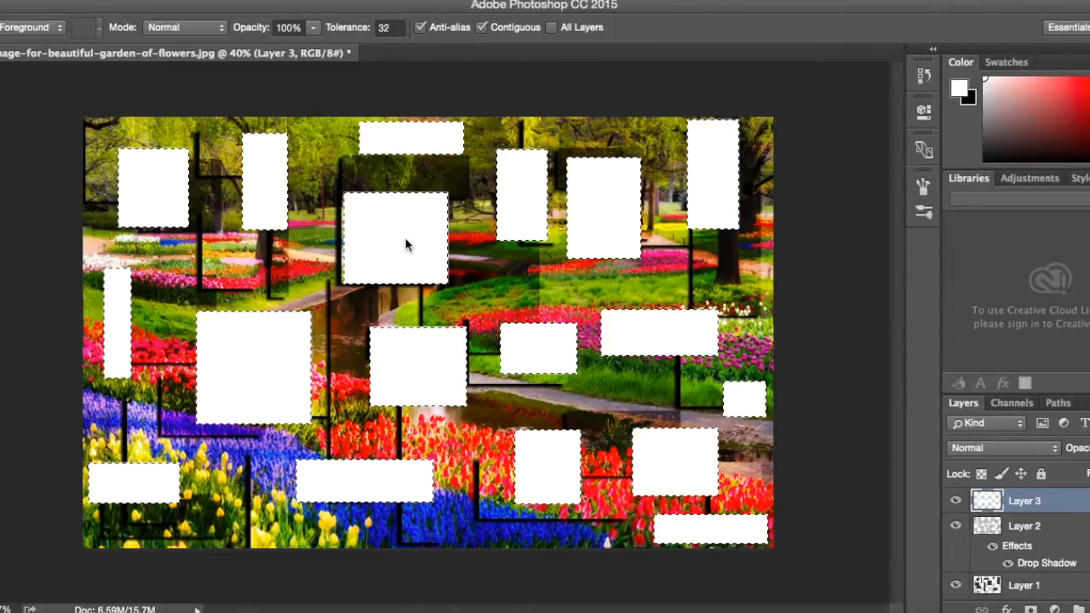
Deselect the white rectangles and set Layer 3's blend mode to Overlay.
key("ctrl+d")
left_click(1057, 451)
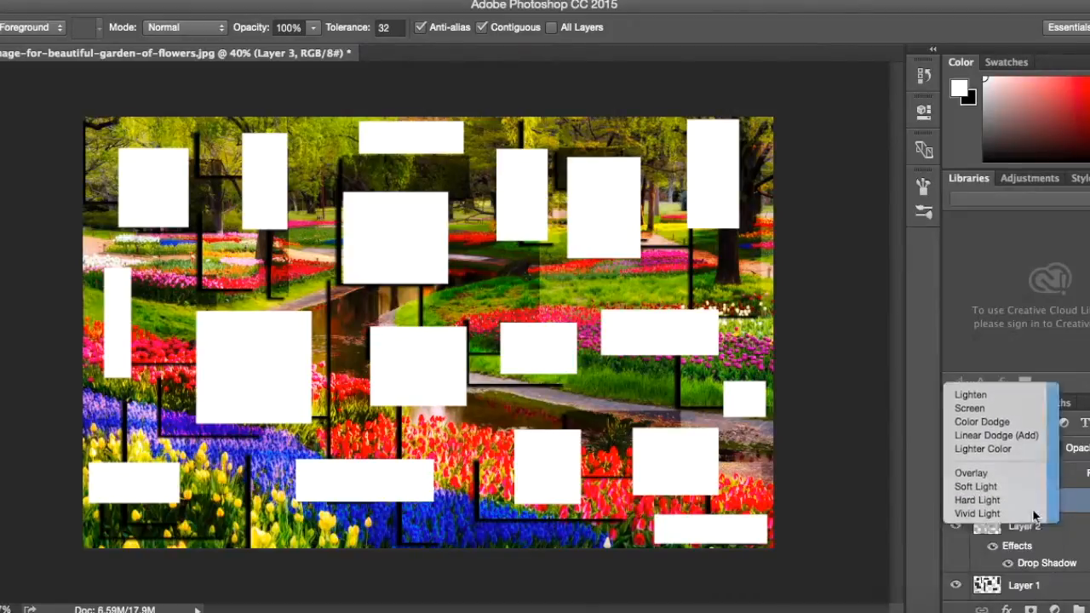
left_click(968, 482)
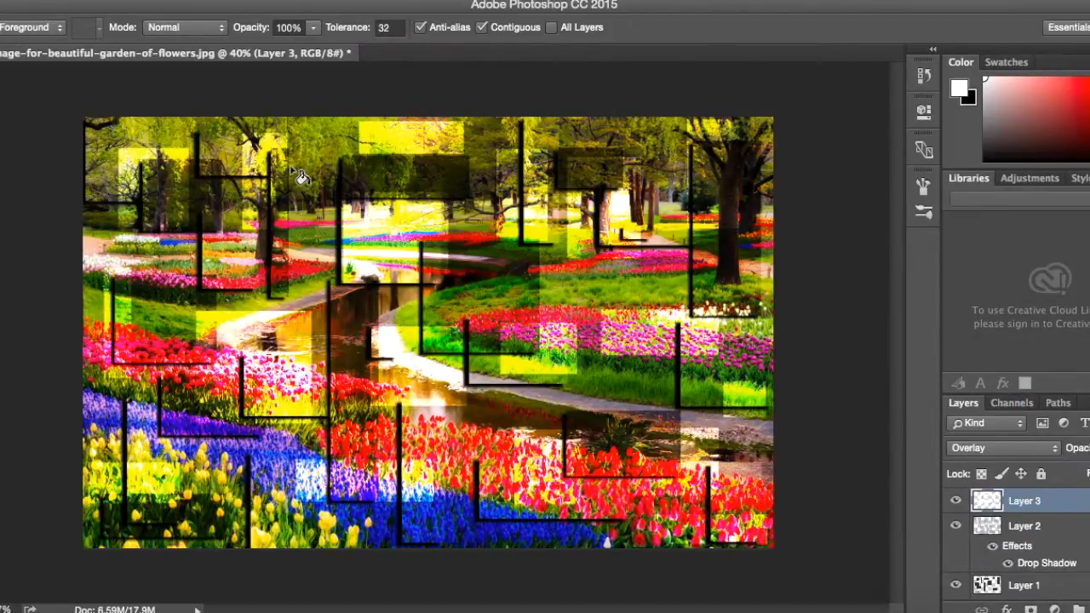
Apply a Drop Shadow layer style to Layer 3 with its distance set to 25 px.
double_click(1080, 507)
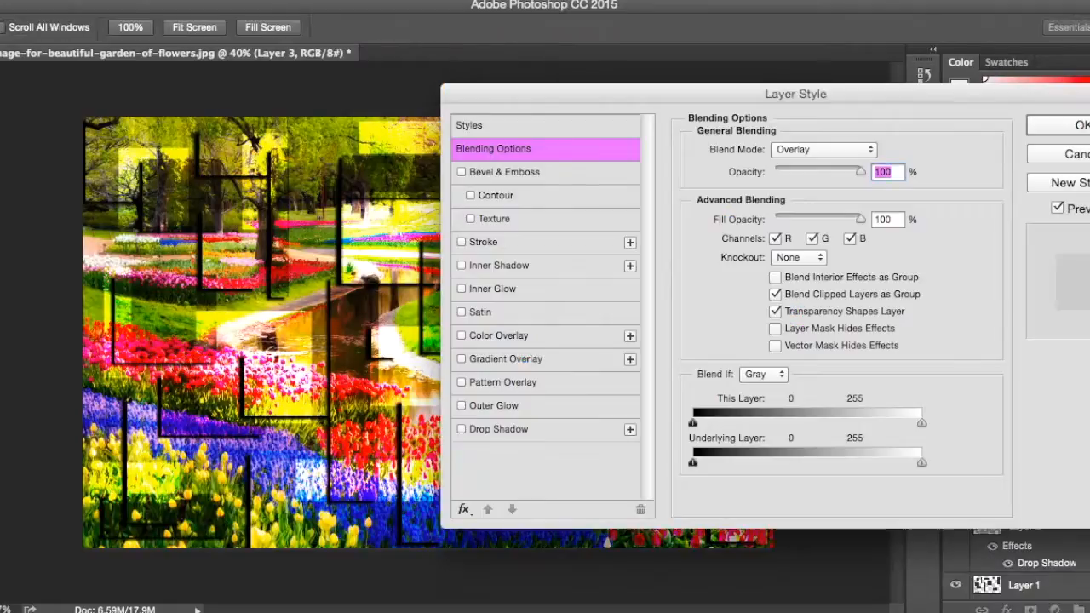
left_click(502, 430)
left_click_drag(771, 230, 775, 236)
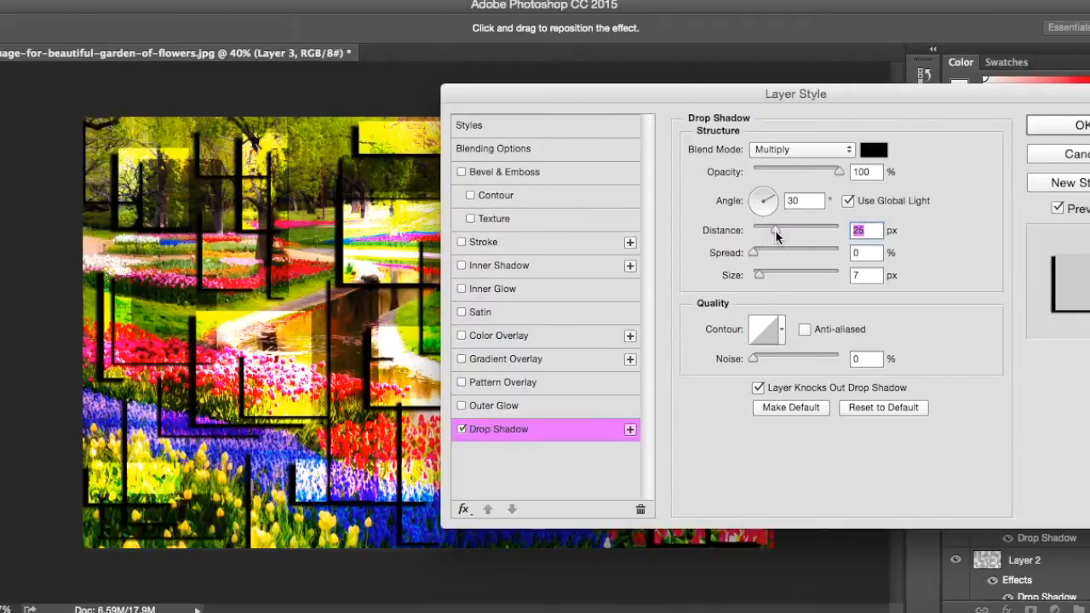
left_click(1083, 125)
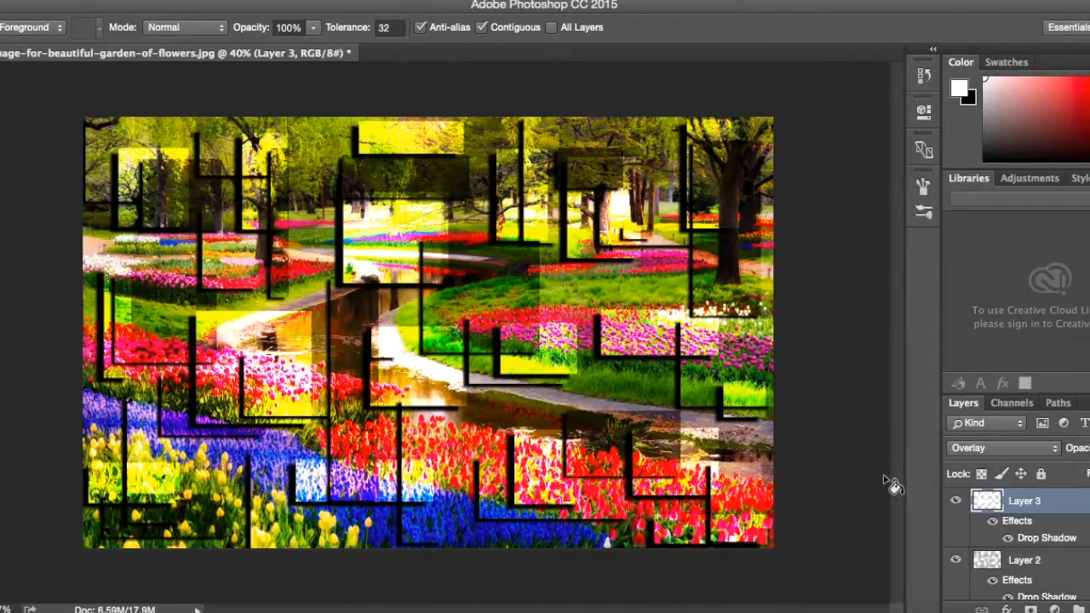
Hide Layers 1, 2 and 3 one by one and show them again to compare the effect with the original photo.
scroll(971, 528, "down", 3)
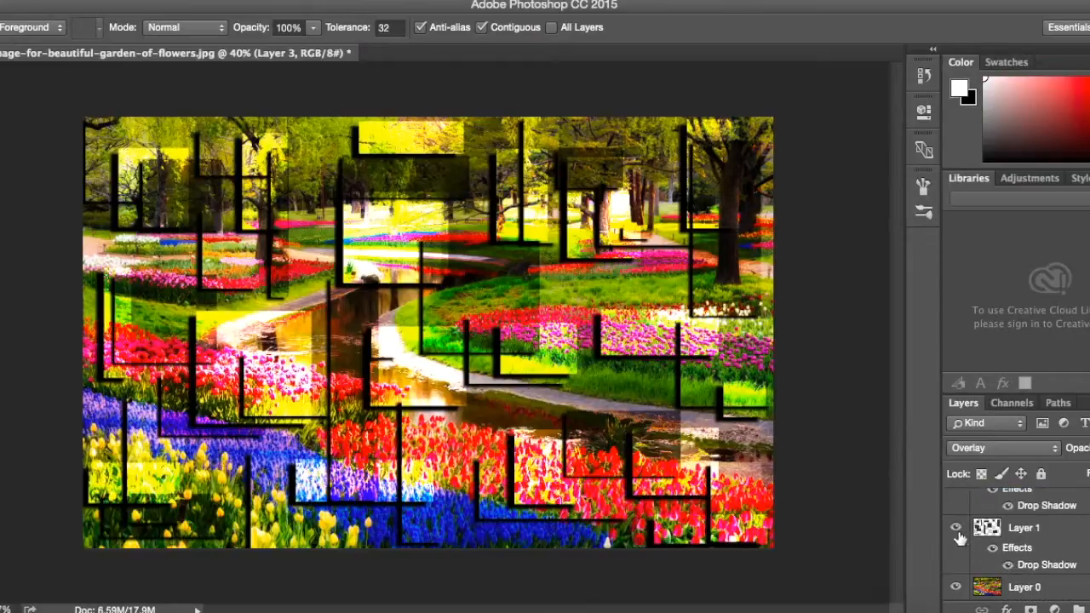
left_click(957, 528)
scroll(960, 530, "up", 1)
left_click(955, 509)
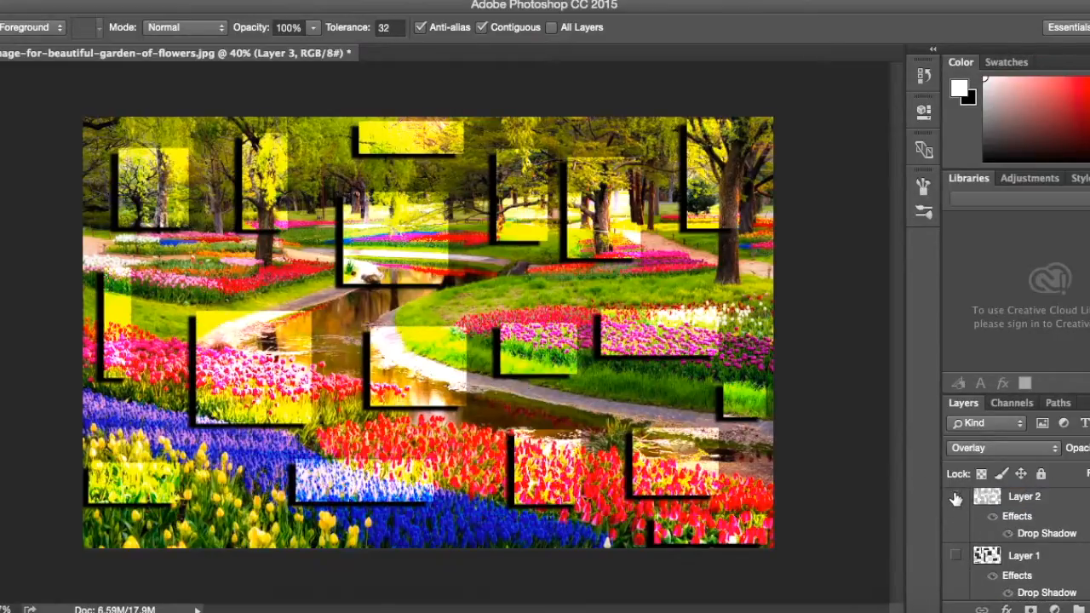
scroll(957, 509, "up", 1)
left_click(957, 507)
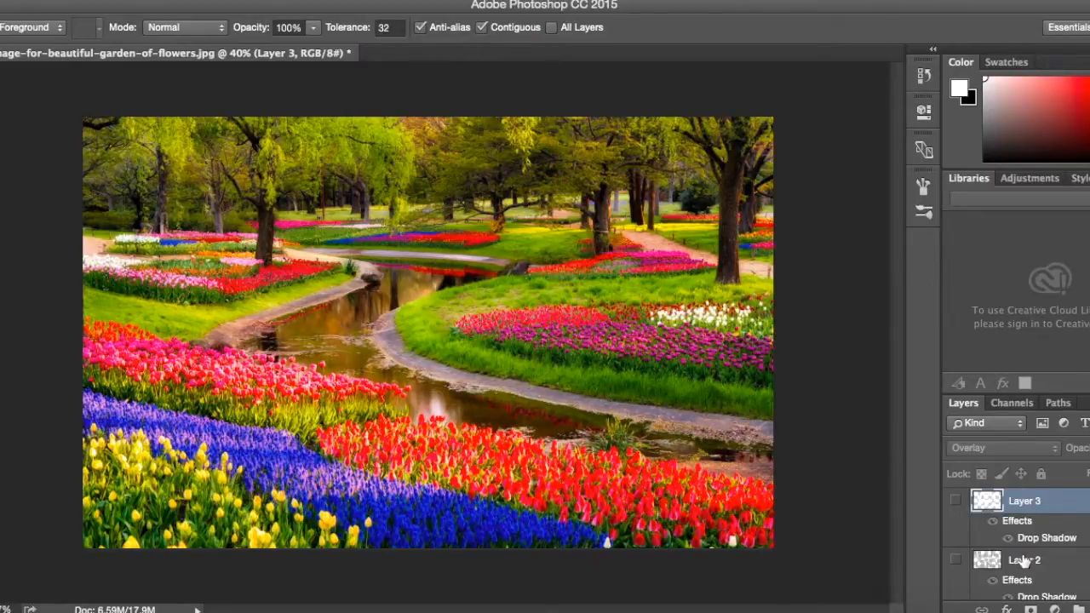
scroll(959, 504, "down", 3)
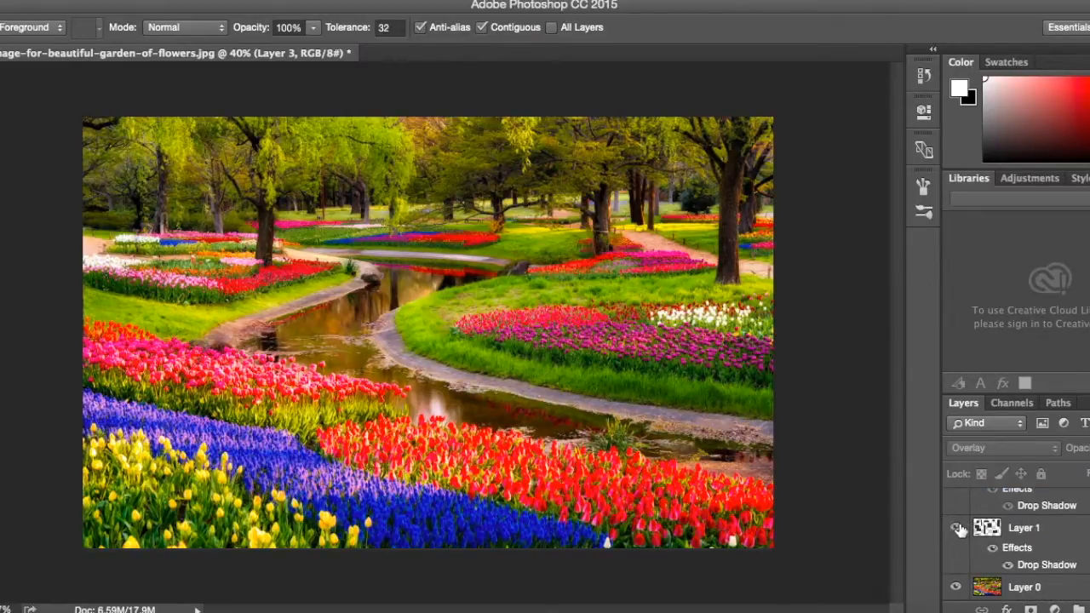
left_click(957, 528)
scroll(959, 531, "up", 2)
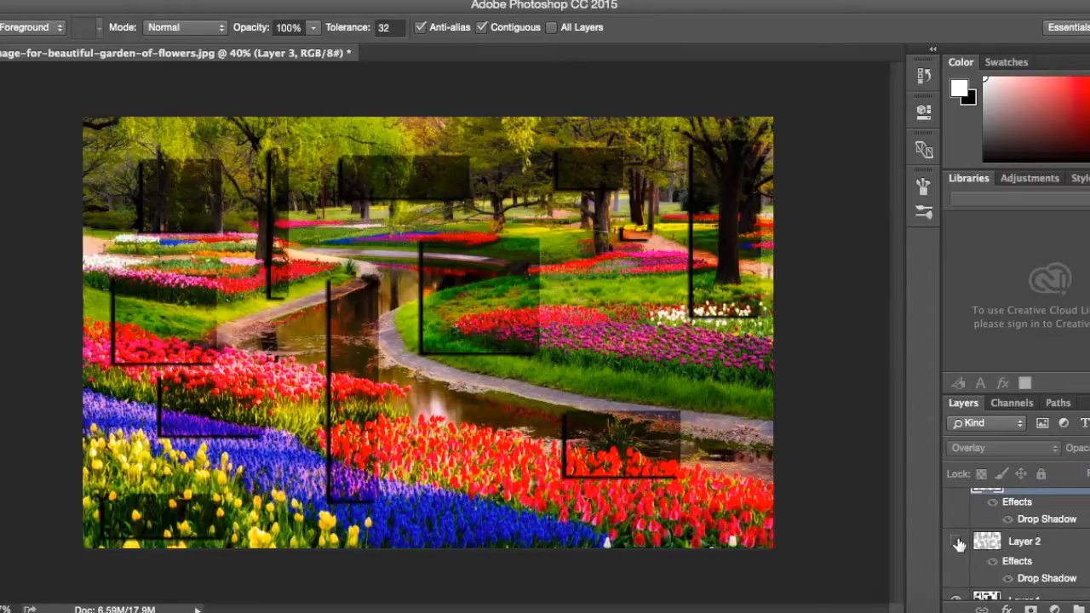
left_click(957, 544)
scroll(958, 545, "up", 1)
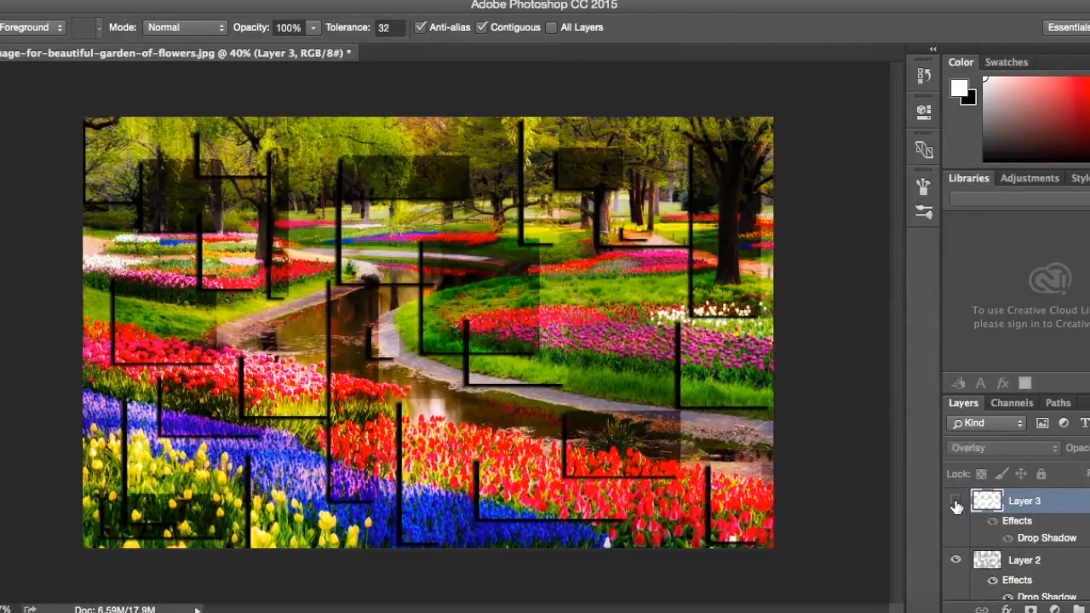
left_click(956, 502)
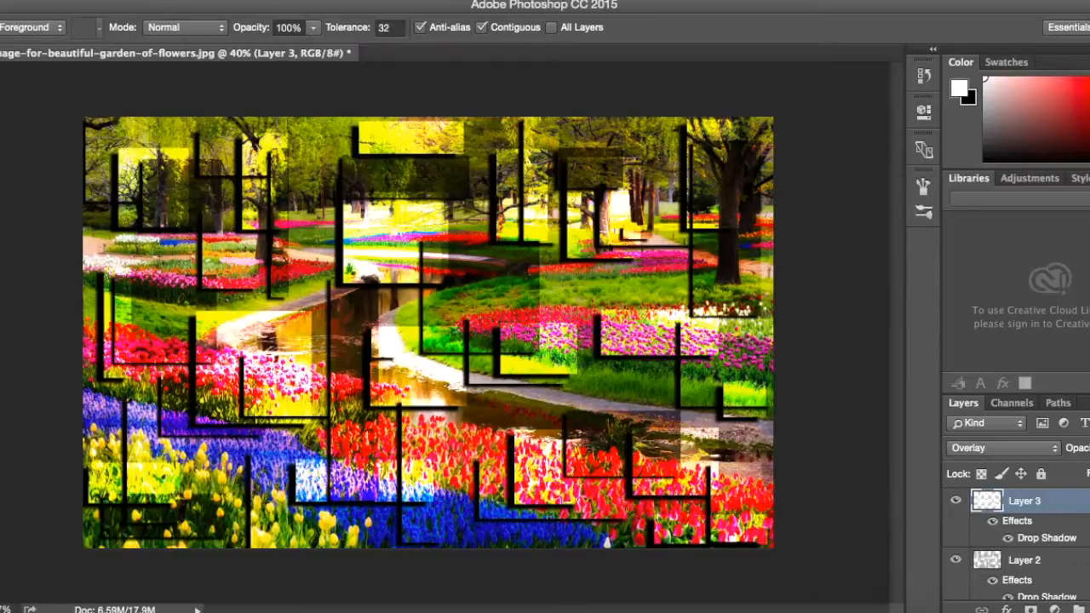
Open maxresdefault.jpg from the Desktop and convert its Background into the regular layer Layer 0.
left_click(119, 20)
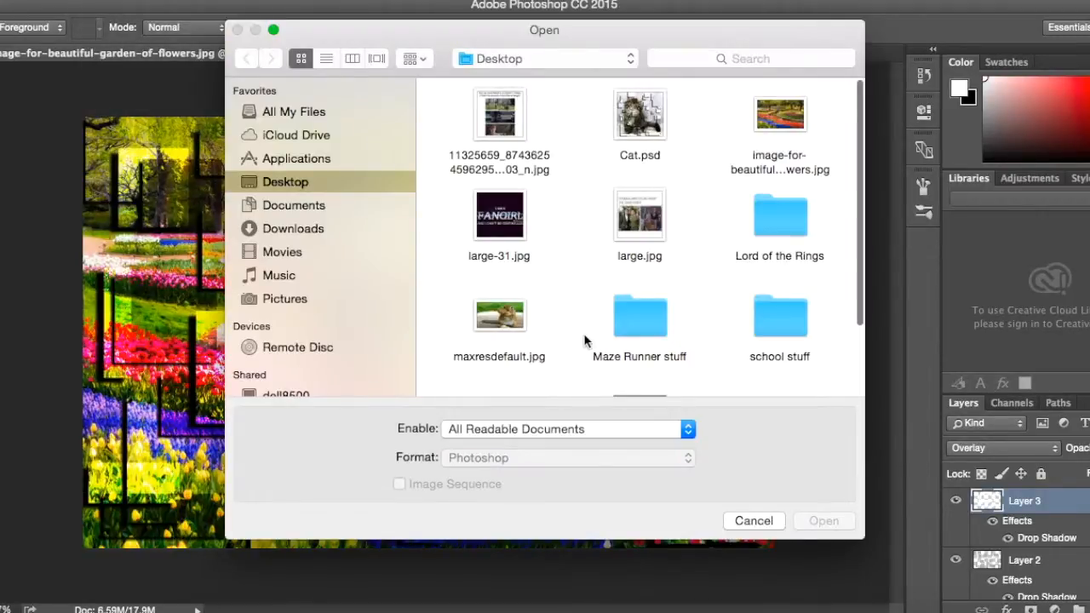
scroll(566, 304, "down", 3)
double_click(528, 261)
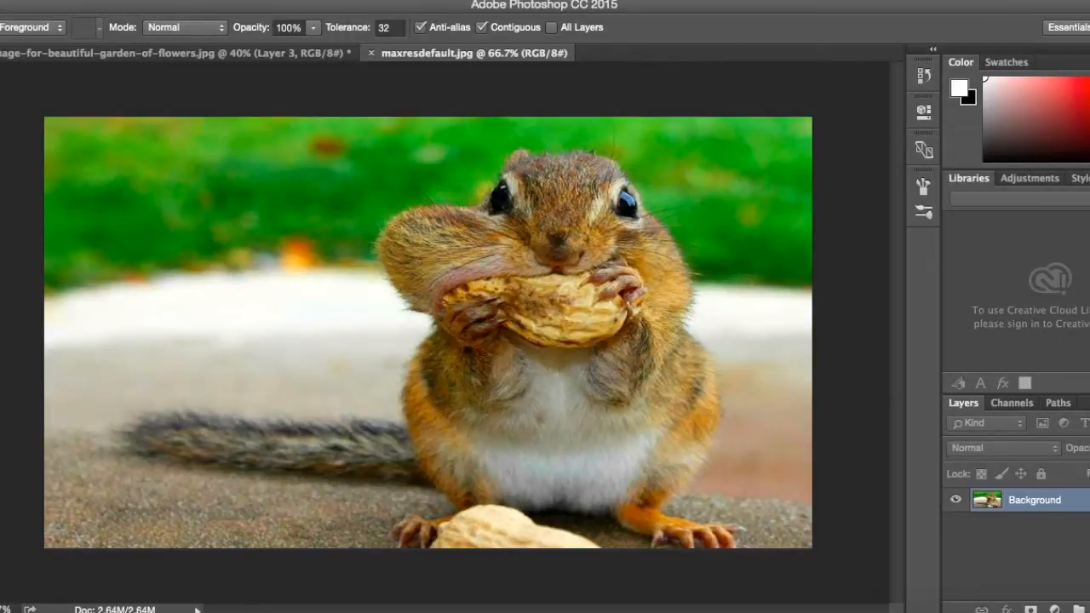
left_click(1083, 501)
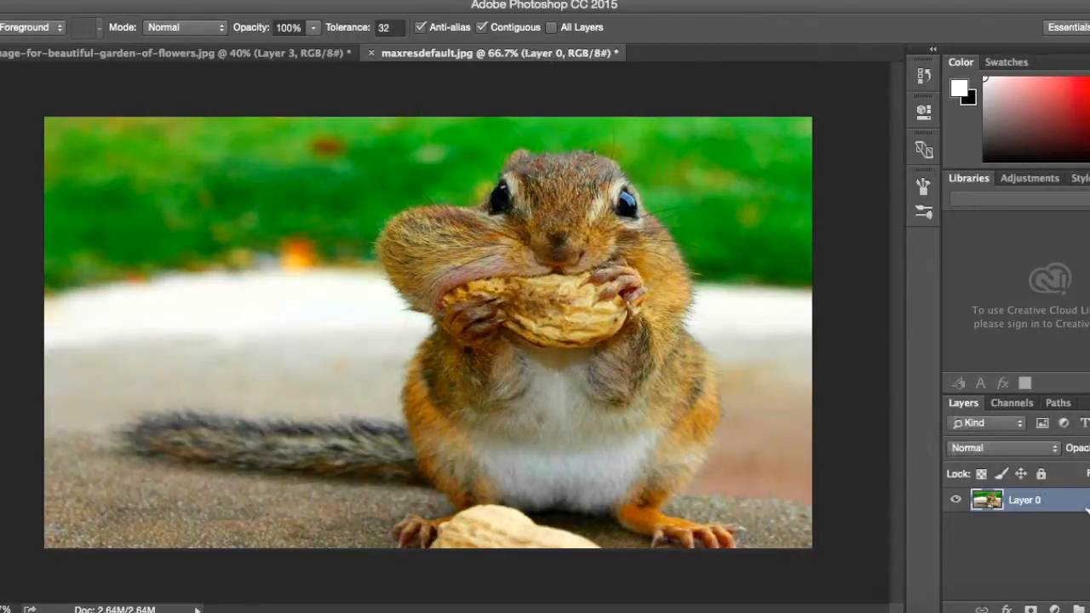
Build one combined Rectangular Marquee selection of thirteen varied rectangles over the chipmunk photo on Layer 0.
key("m")
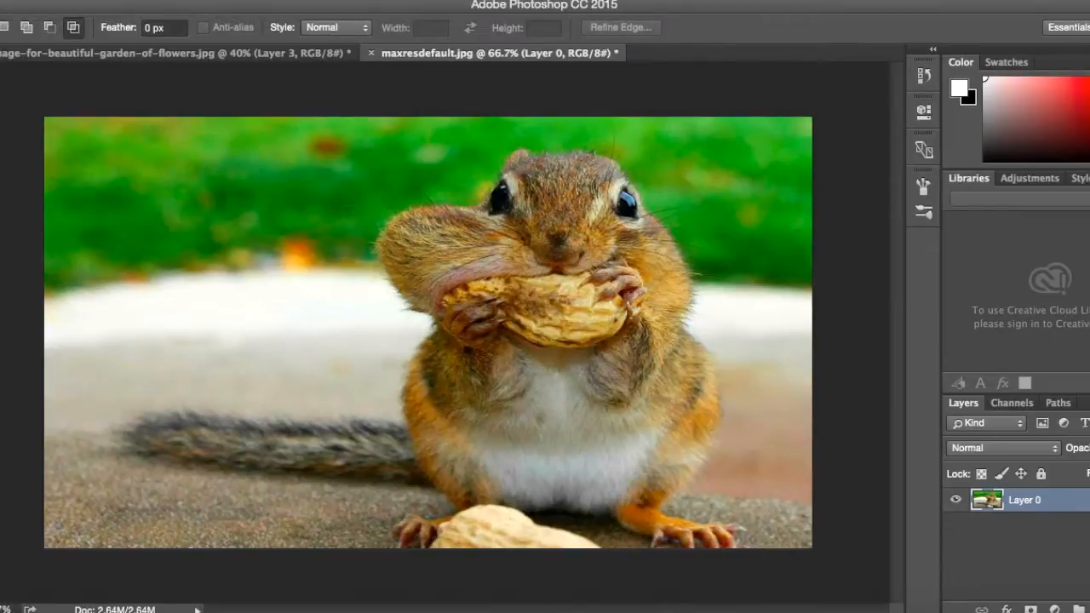
left_click_drag(74, 155, 189, 253)
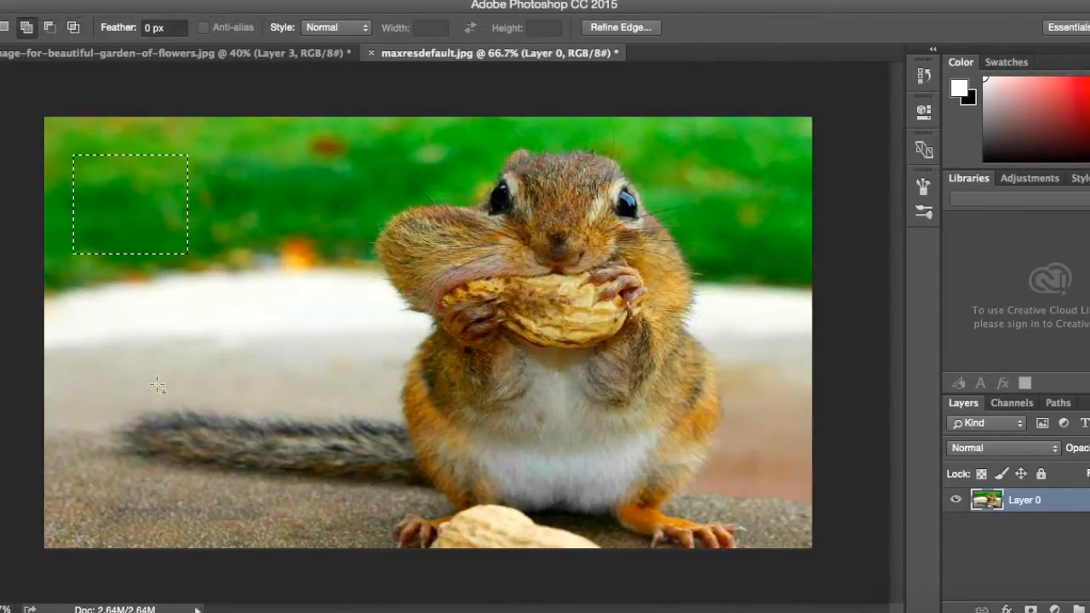
left_click_drag(148, 447, 249, 345)
left_click_drag(488, 416, 646, 509)
left_click_drag(330, 486, 380, 256)
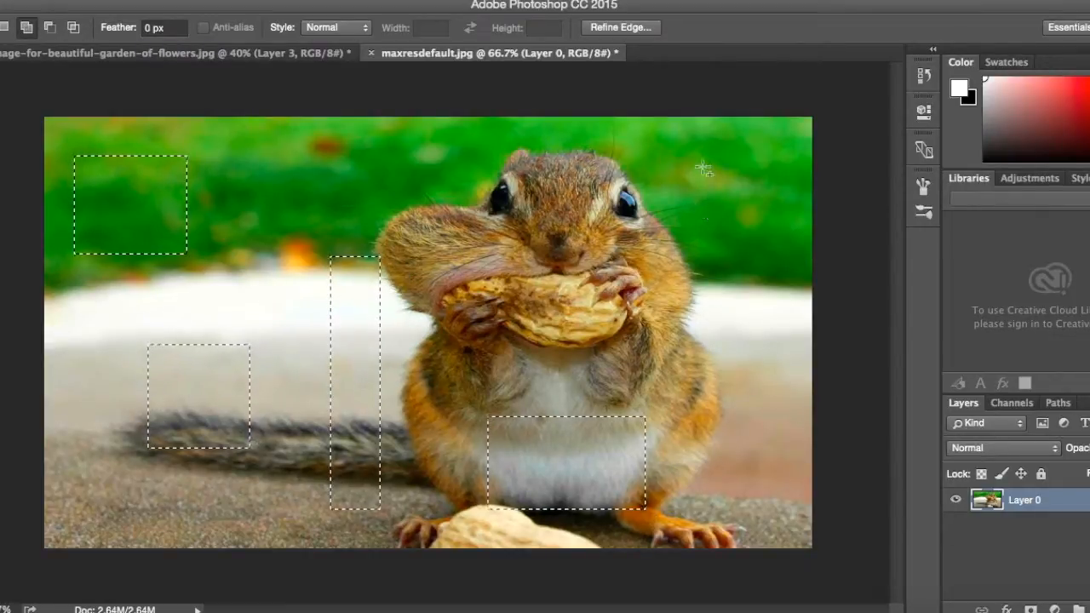
left_click_drag(702, 166, 788, 266)
left_click_drag(472, 223, 525, 157)
left_click_drag(781, 572, 714, 346)
left_click_drag(179, 460, 55, 513)
left_click_drag(216, 308, 292, 188)
left_click_drag(437, 263, 560, 343)
left_click_drag(337, 188, 362, 123)
left_click_drag(630, 125, 681, 202)
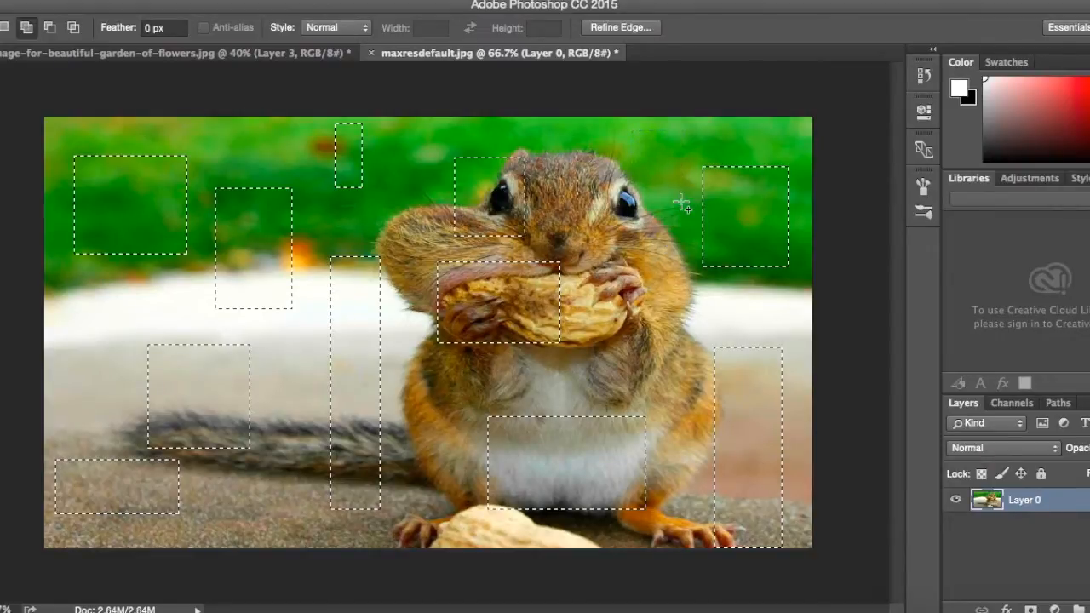
left_click_drag(258, 518, 302, 547)
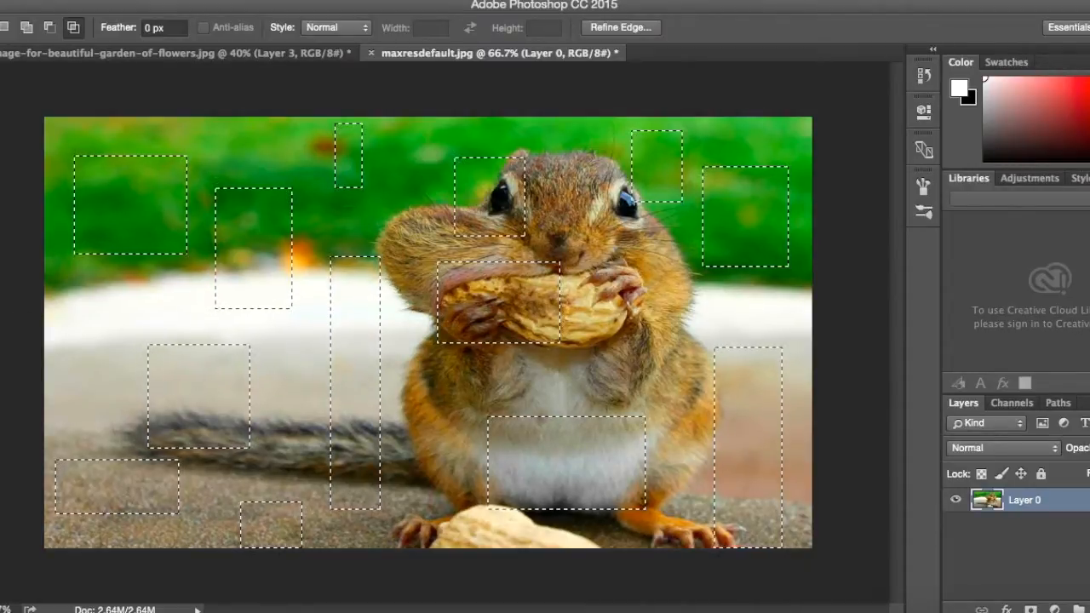
Set the foreground color to dark gray.
key("g")
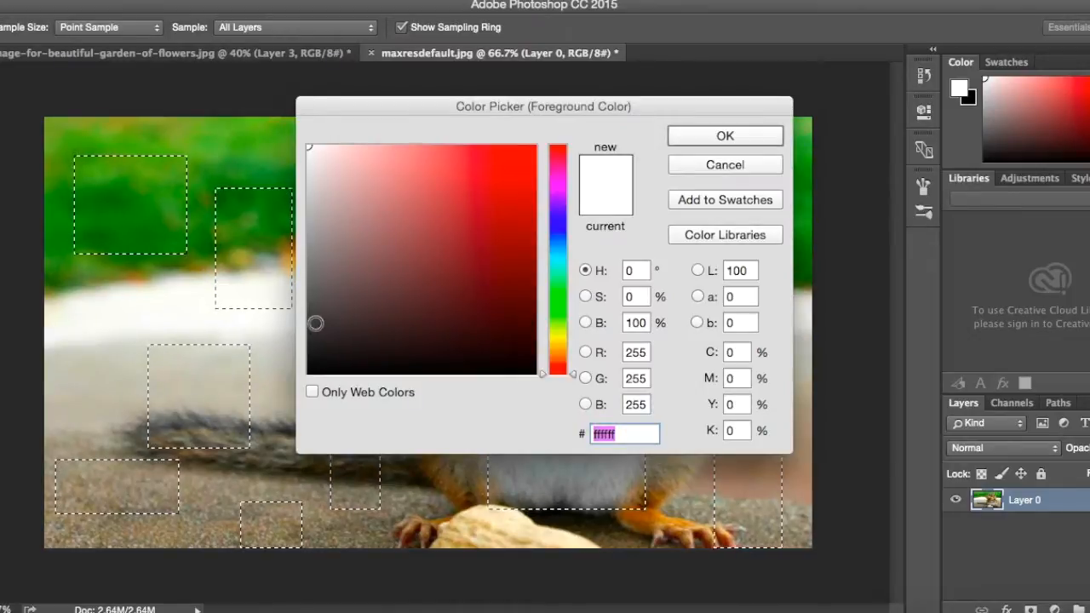
left_click(679, 73)
left_click(705, 134)
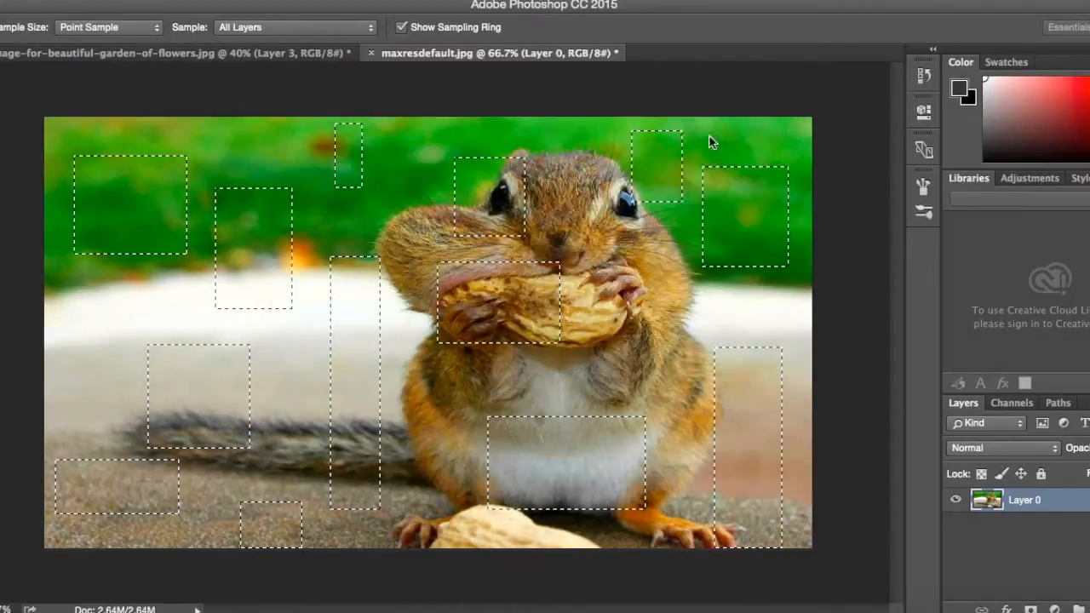
Try to fill the selected rectangles on Layer 0 with the Paint Bucket, undo the fill and deselect.
key("g")
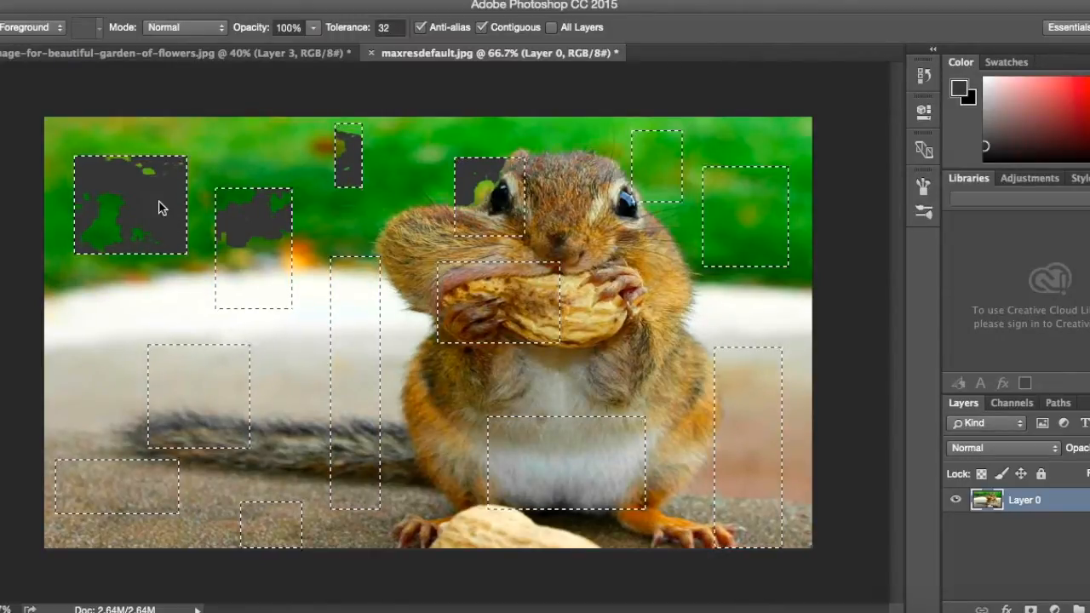
key("ctrl+z")
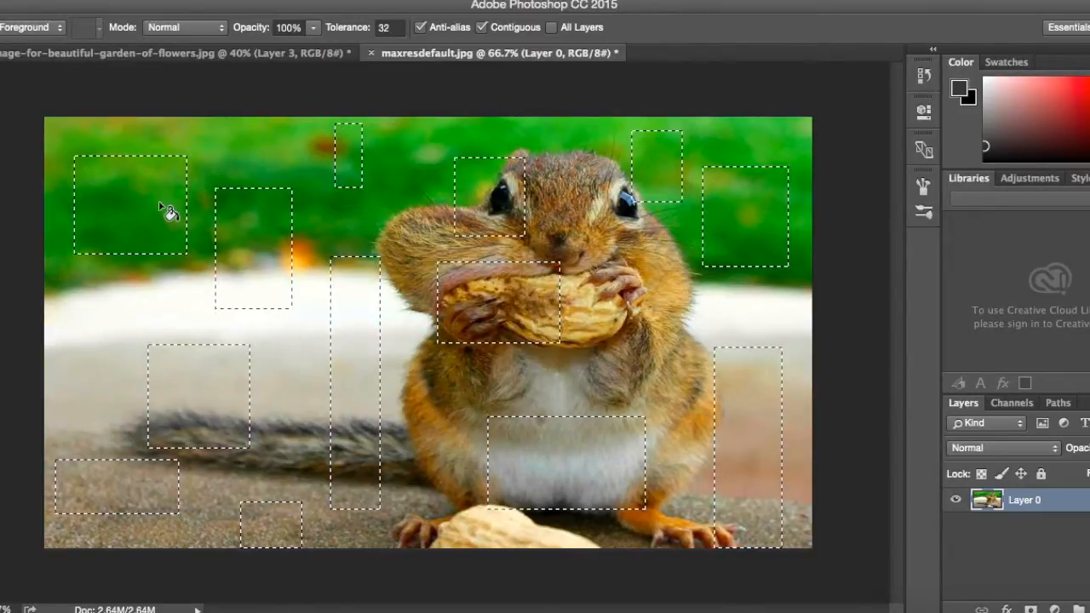
left_click(160, 203)
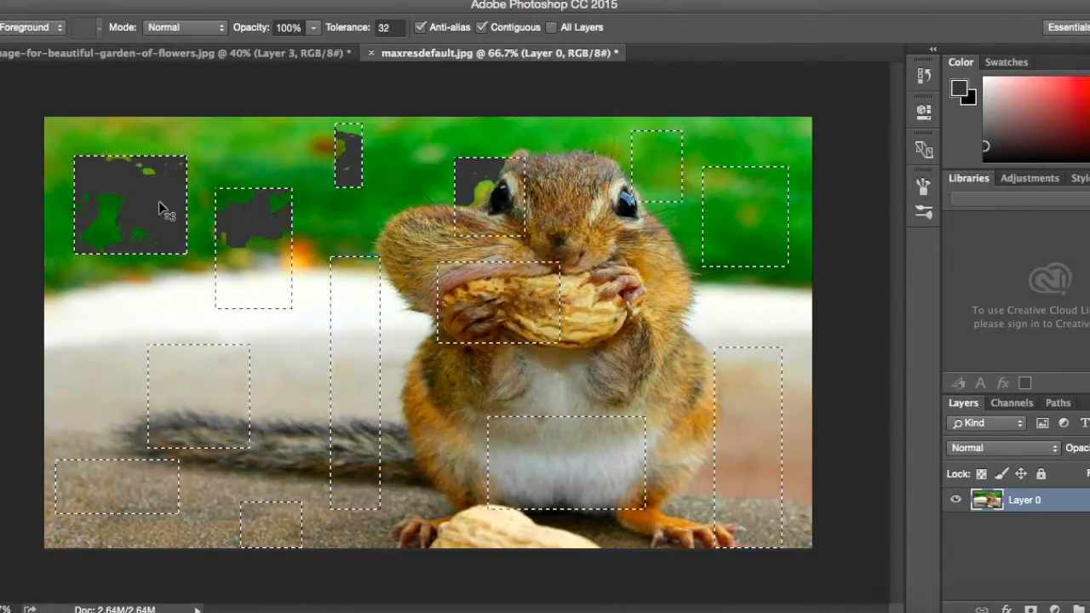
key("ctrl+z")
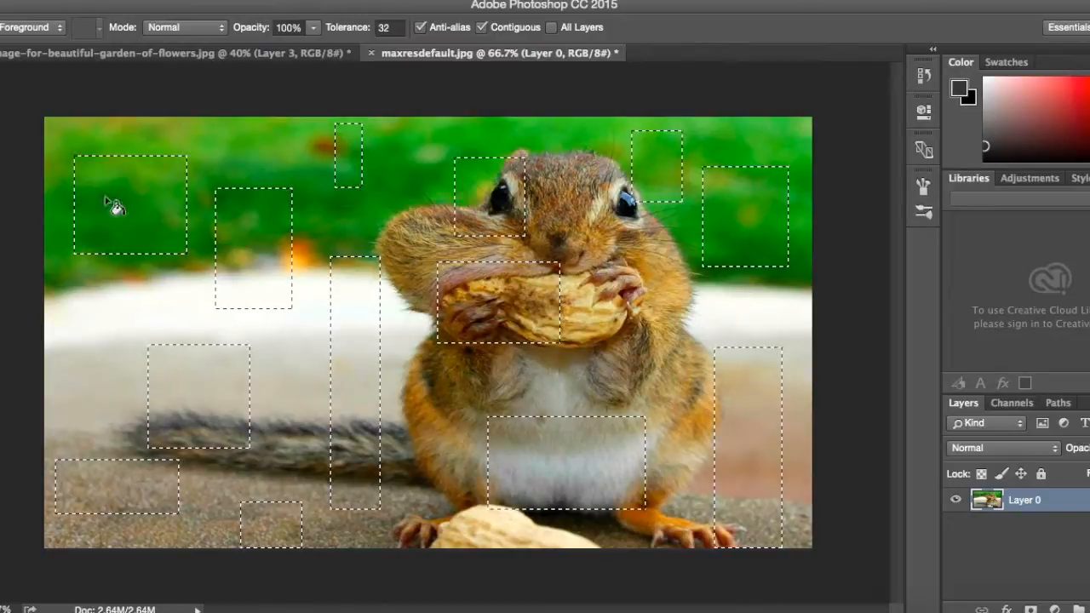
key("ctrl+d")
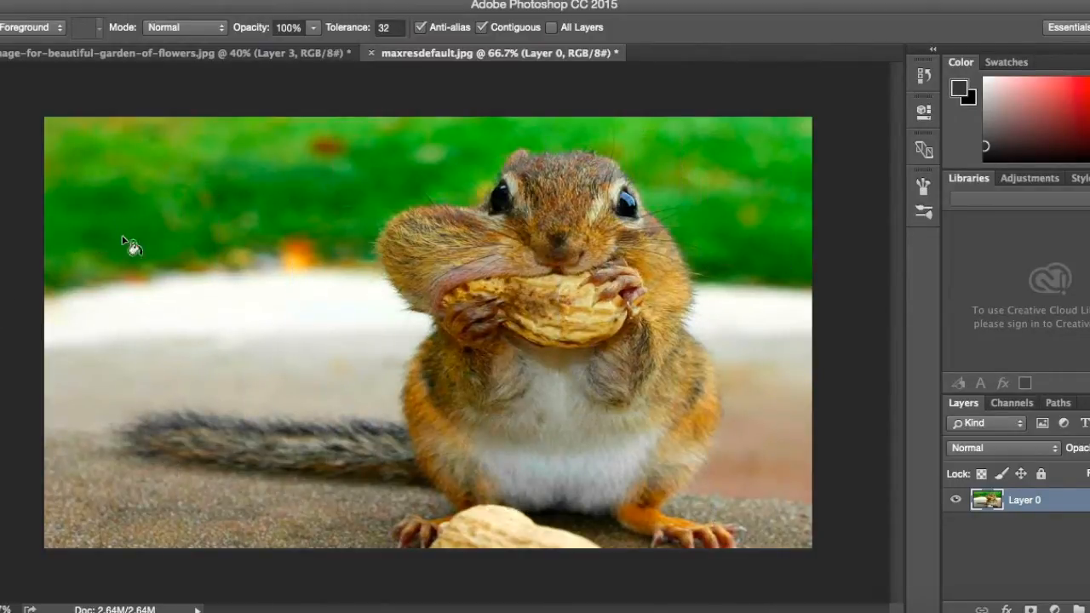
Add a new layer above Layer 0 and build one combined Rectangular Marquee selection of thirteen varied rectangles spread over the chipmunk photo.
left_click(1089, 609)
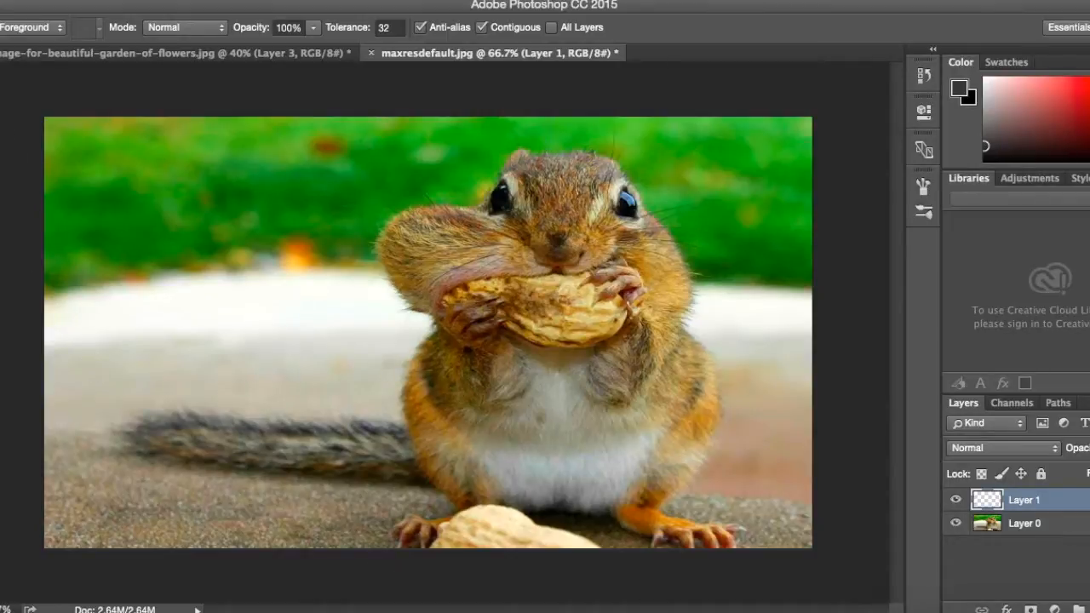
key("m")
left_click_drag(58, 248, 154, 157)
left_click_drag(159, 497, 263, 379)
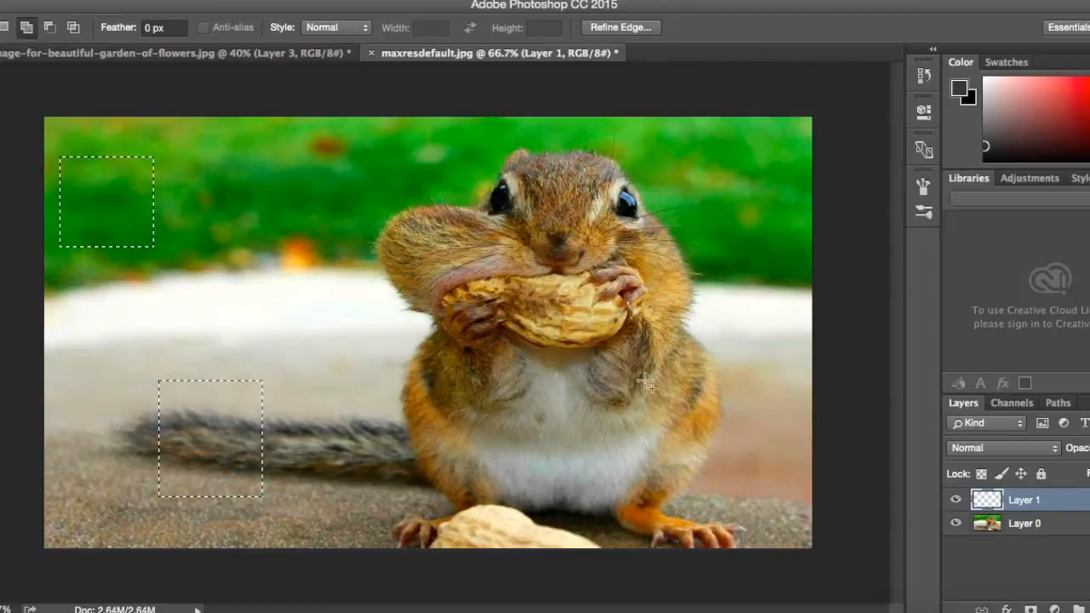
left_click(633, 421)
left_click_drag(764, 398, 602, 500)
left_click_drag(649, 278, 790, 146)
left_click_drag(432, 257, 275, 191)
left_click_drag(391, 502, 498, 405)
left_click_drag(197, 337, 267, 259)
left_click_drag(601, 349, 601, 349)
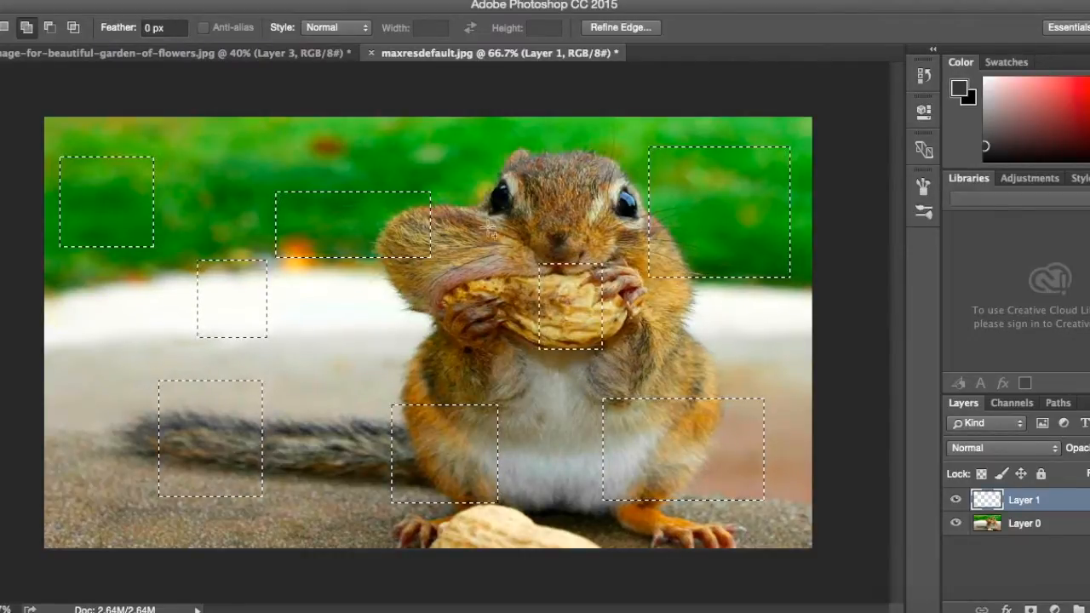
left_click_drag(478, 145, 521, 228)
left_click_drag(319, 338, 452, 372)
left_click_drag(86, 526, 115, 327)
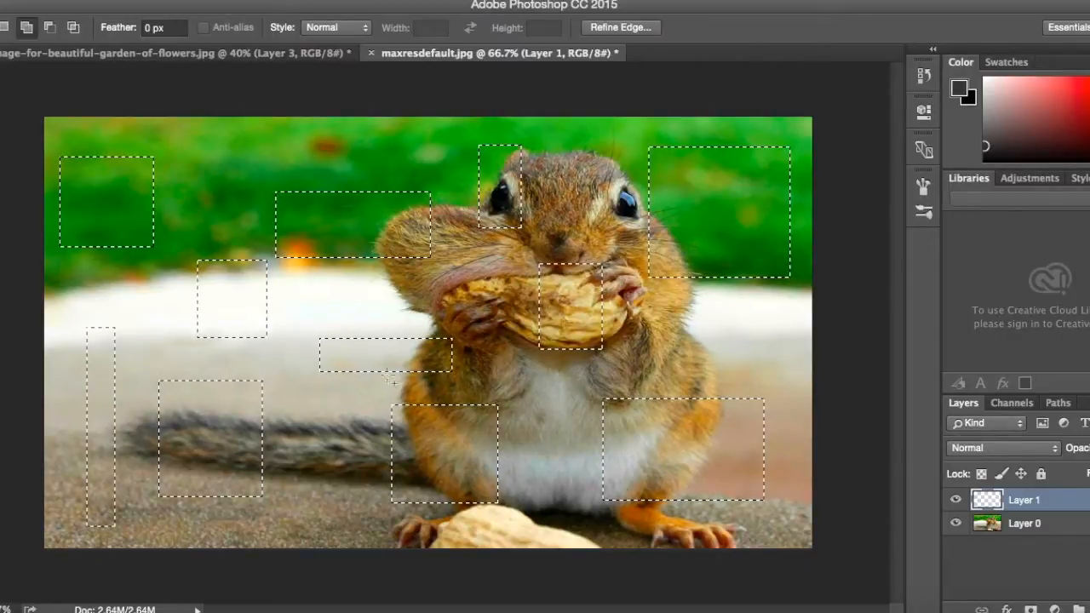
left_click_drag(688, 329, 773, 355)
mouse_move(212, 189)
left_mouse_down()
mouse_move(223, 146)
mouse_move(251, 128)
left_mouse_up()
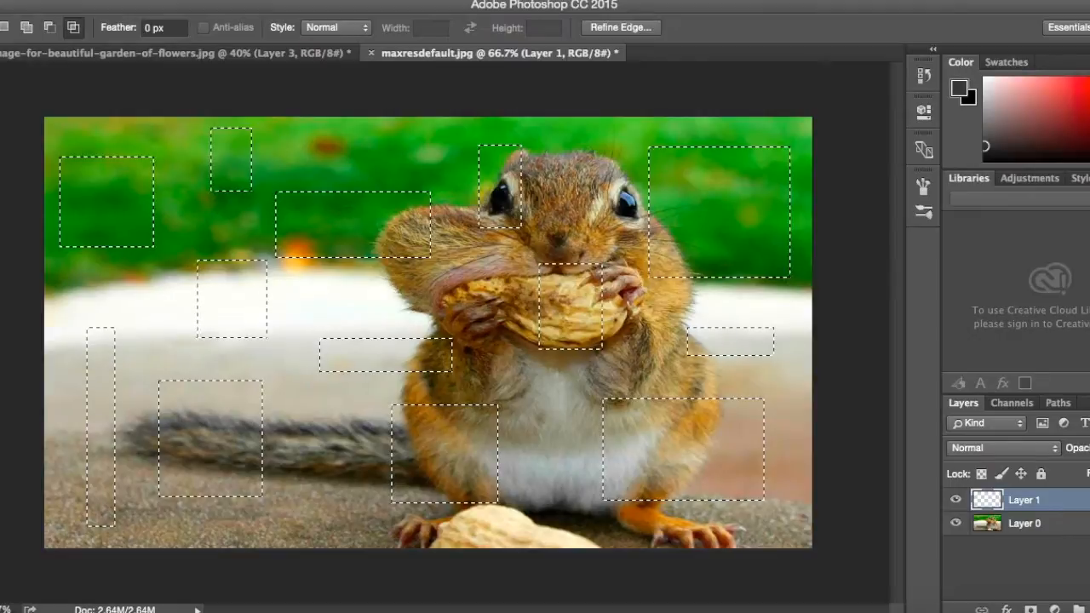
Fill the selected rectangles on Layer 1 with dark gray and set the layer's blend mode to Overlay, leaving nothing selected.
key("g")
left_click(105, 216)
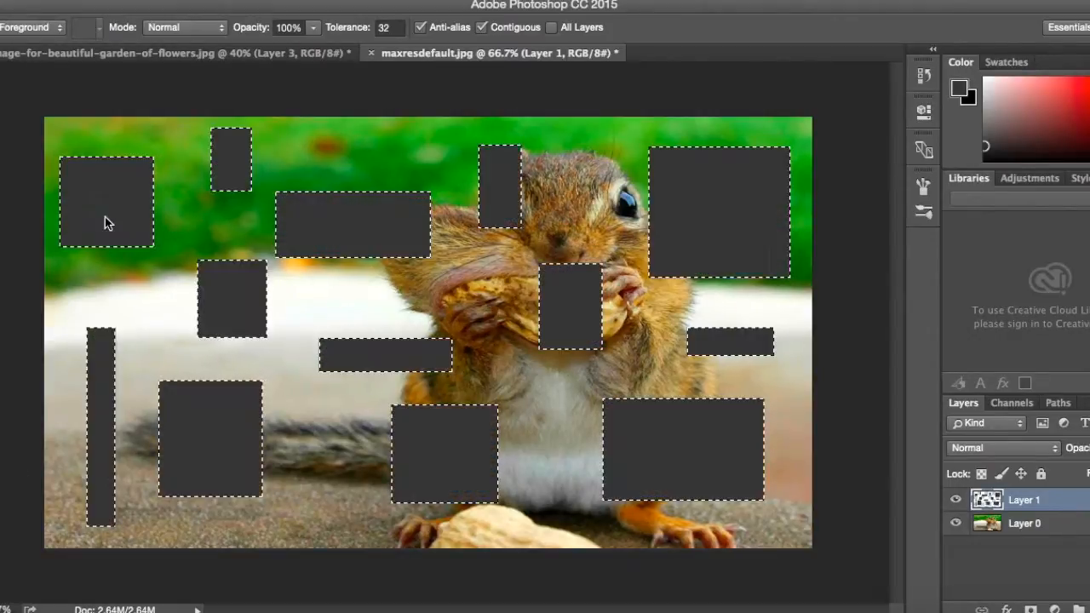
left_click(1018, 447)
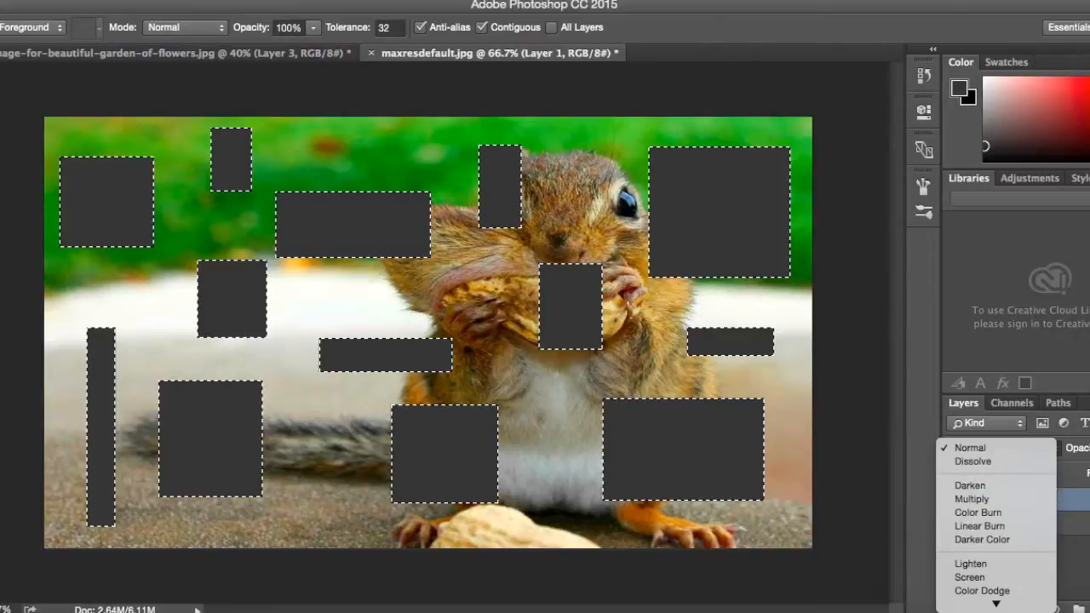
mouse_move(1009, 604)
left_click(995, 539)
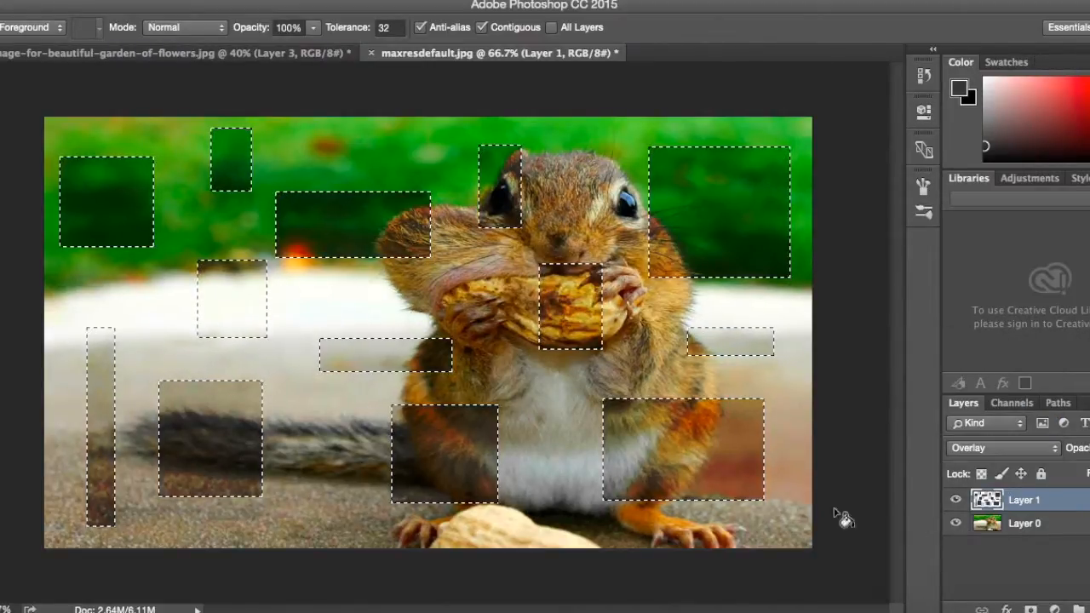
key("ctrl+d")
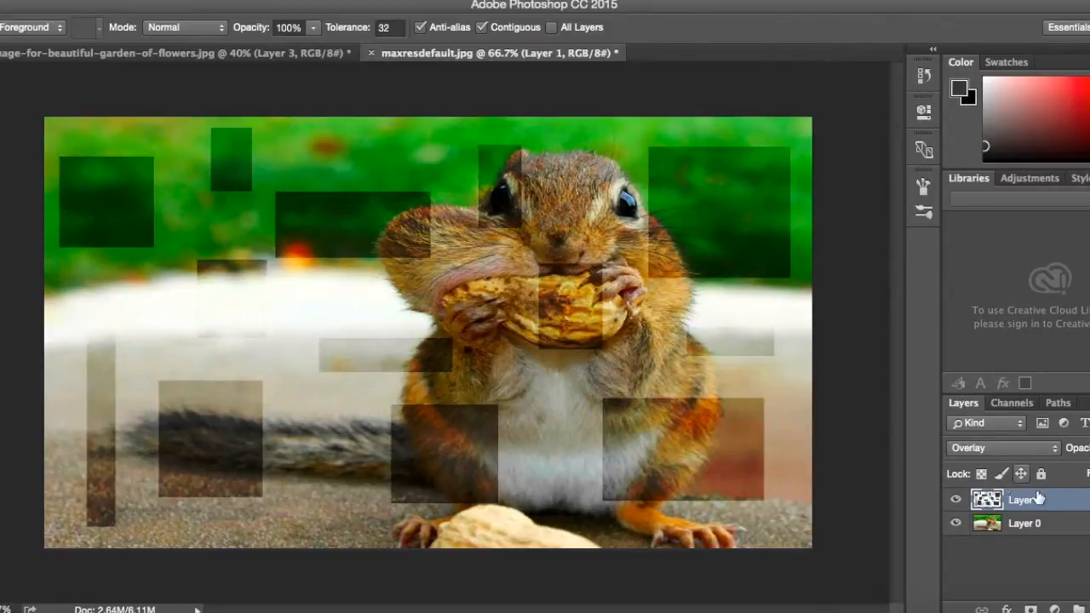
Add a Multiply drop shadow with 100% opacity and 7 px size to Layer 1, shortening its distance slightly.
double_click(1060, 508)
left_click(520, 430)
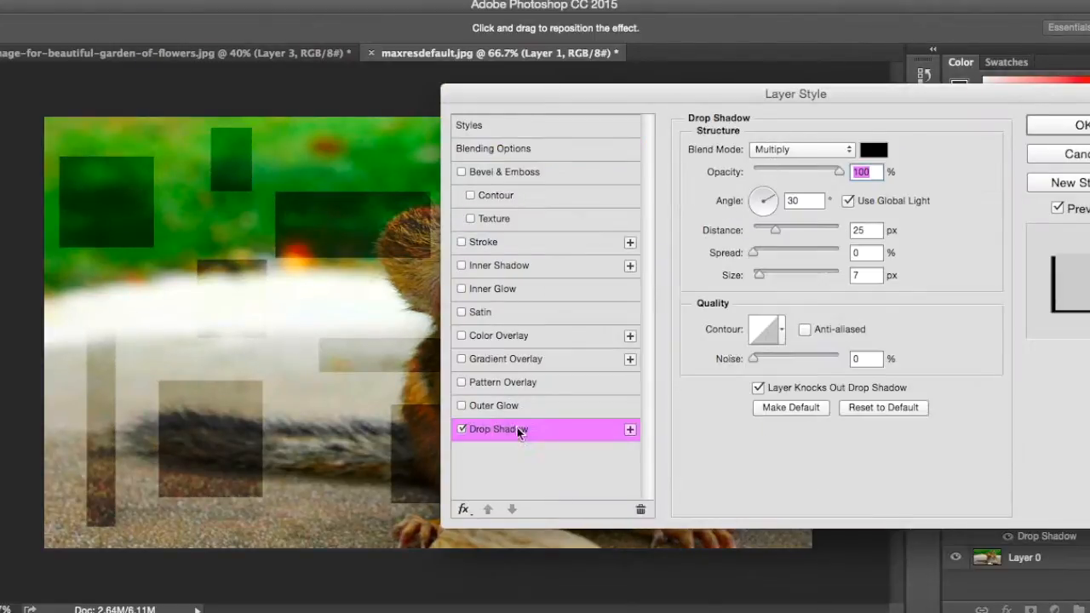
left_click_drag(778, 238, 766, 238)
key("Return")
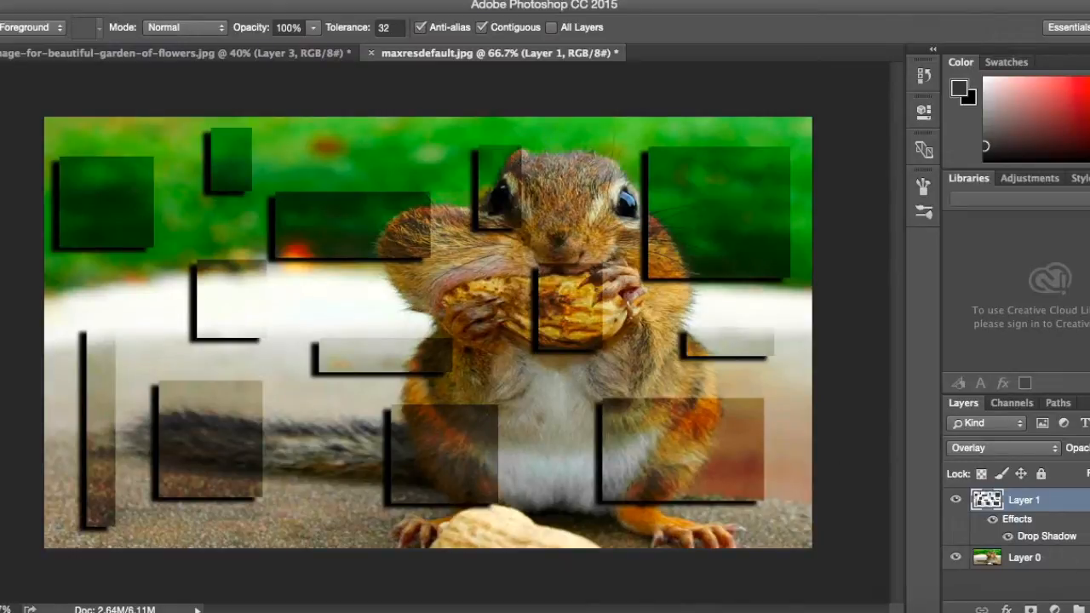
Add a new layer above Layer 1 and build one combined Rectangular Marquee selection of thirteen rectangles partly overlapping the existing ones.
left_click(1089, 609)
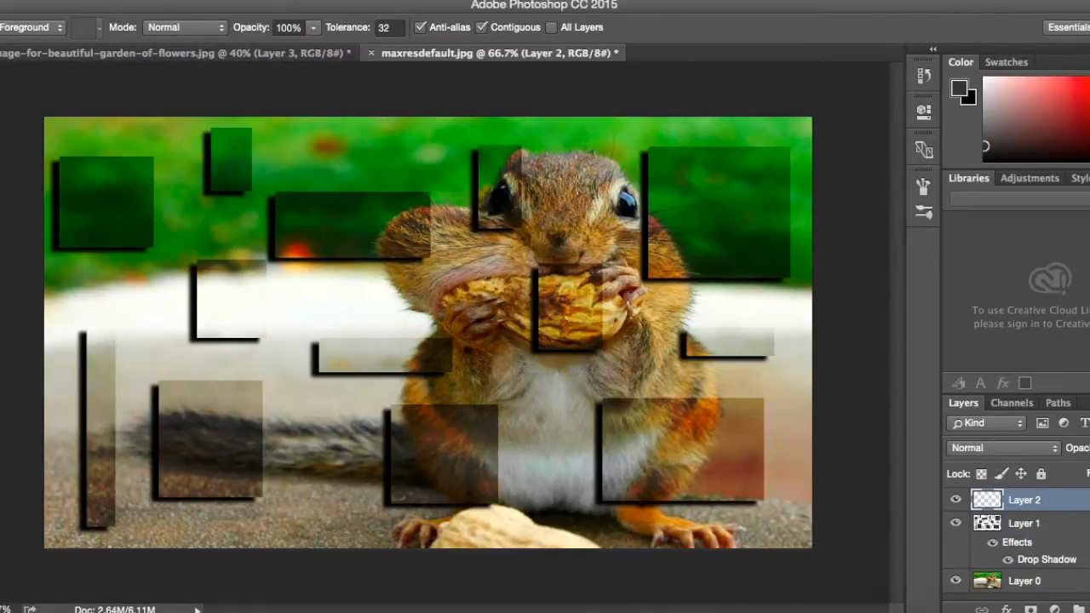
left_click(1, 92)
left_click_drag(110, 219, 180, 281)
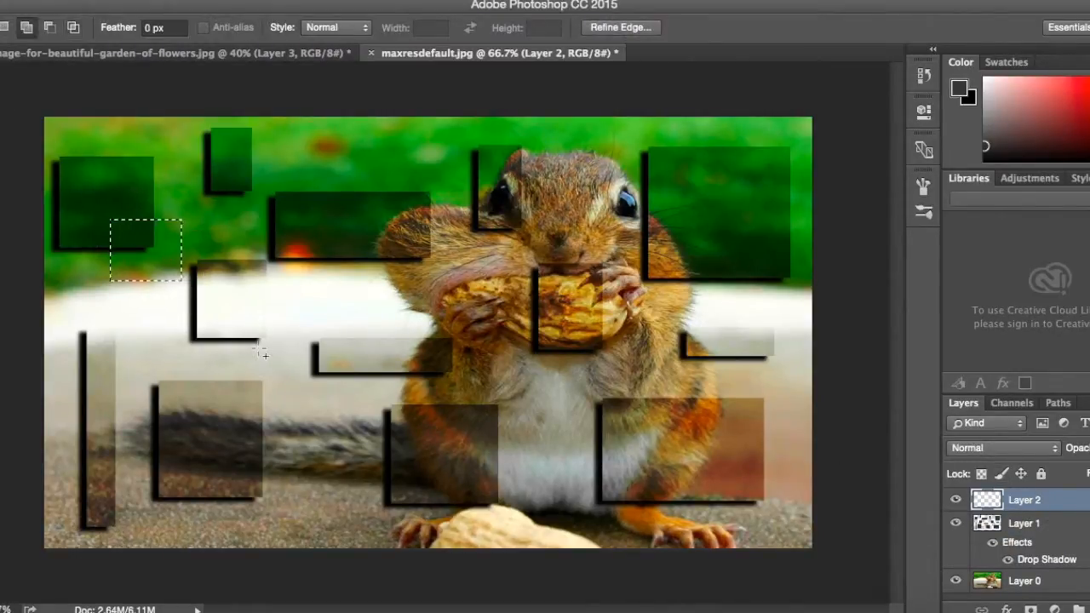
left_click_drag(238, 320, 289, 358)
left_click_drag(433, 444, 563, 384)
left_click_drag(717, 210, 814, 342)
left_click_drag(728, 471, 798, 537)
left_click_drag(228, 503, 71, 421)
left_click_drag(320, 253, 445, 100)
left_click_drag(308, 391, 369, 583)
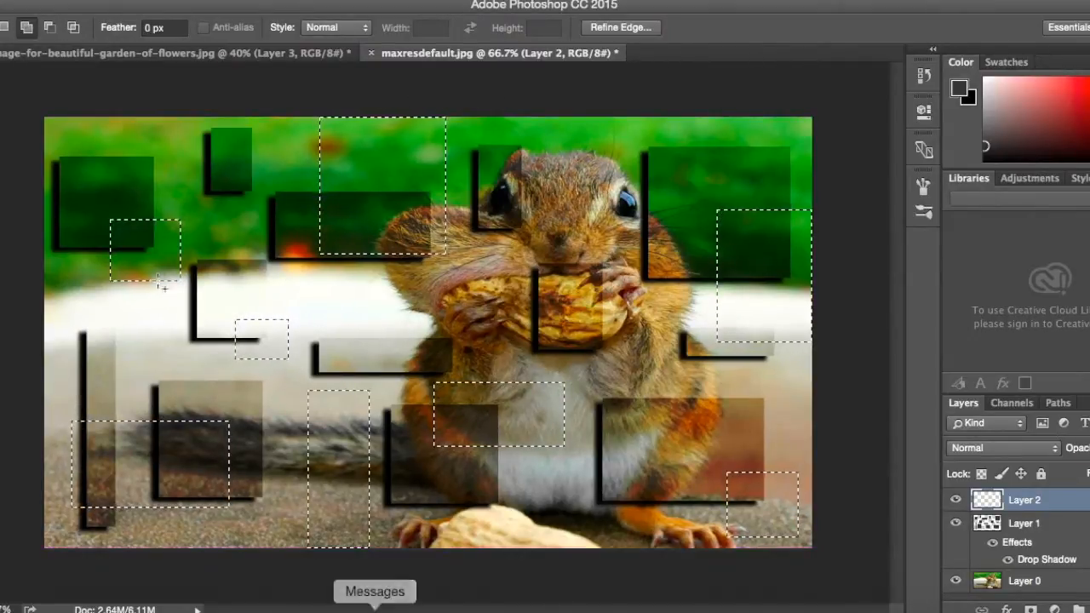
left_click_drag(240, 182, 126, 107)
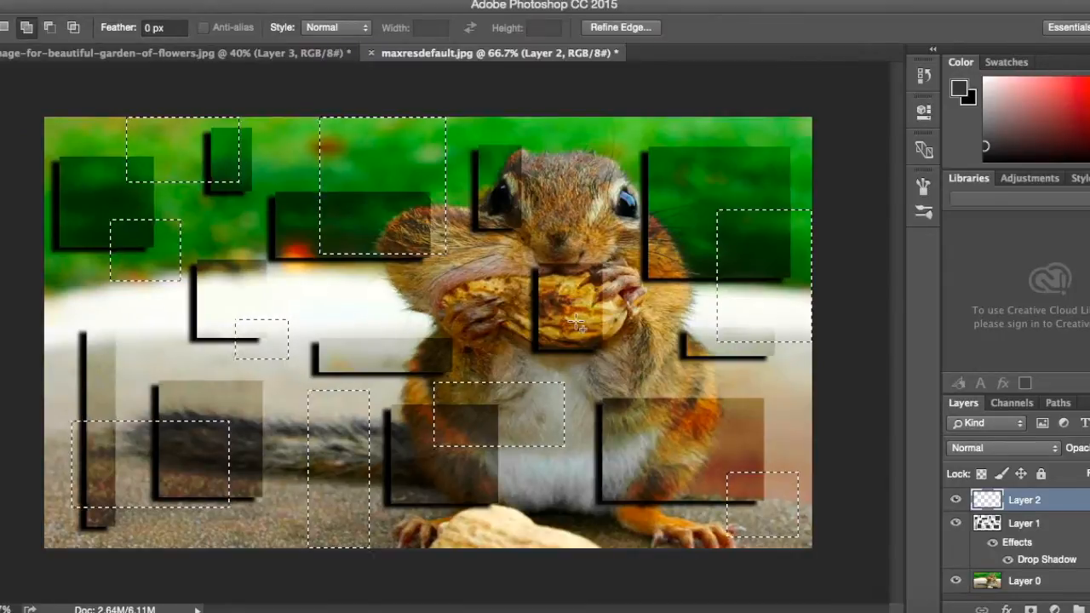
left_click_drag(580, 302, 641, 389)
left_click_drag(496, 541, 643, 474)
left_click_drag(386, 345, 330, 286)
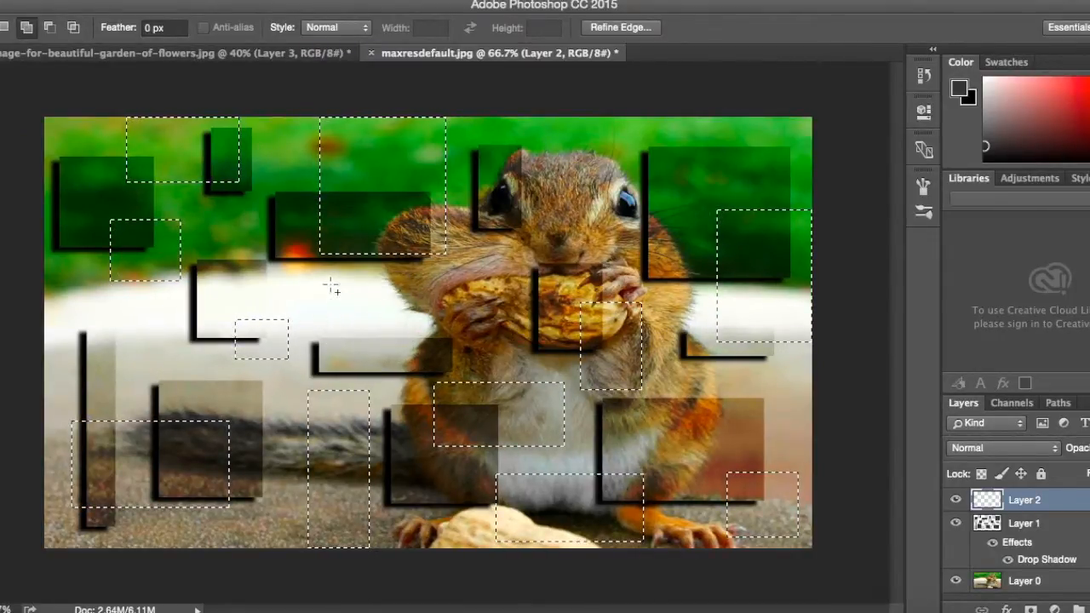
left_click_drag(165, 380, 75, 291)
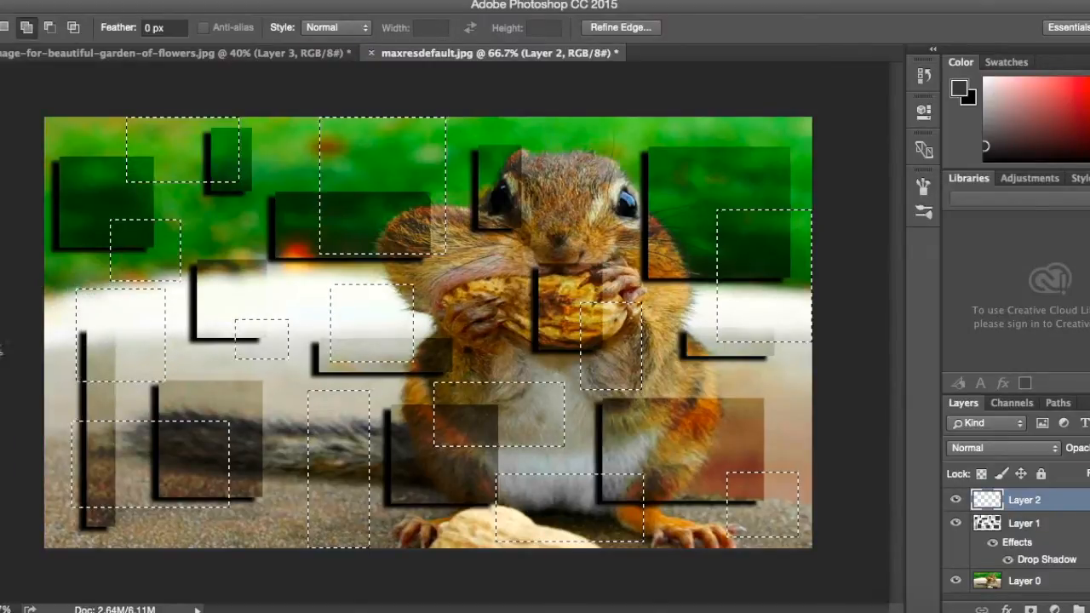
Fill the selected rectangles on Layer 2 with light gray (a9a8a8) and set the layer's blend mode to Overlay.
key("g")
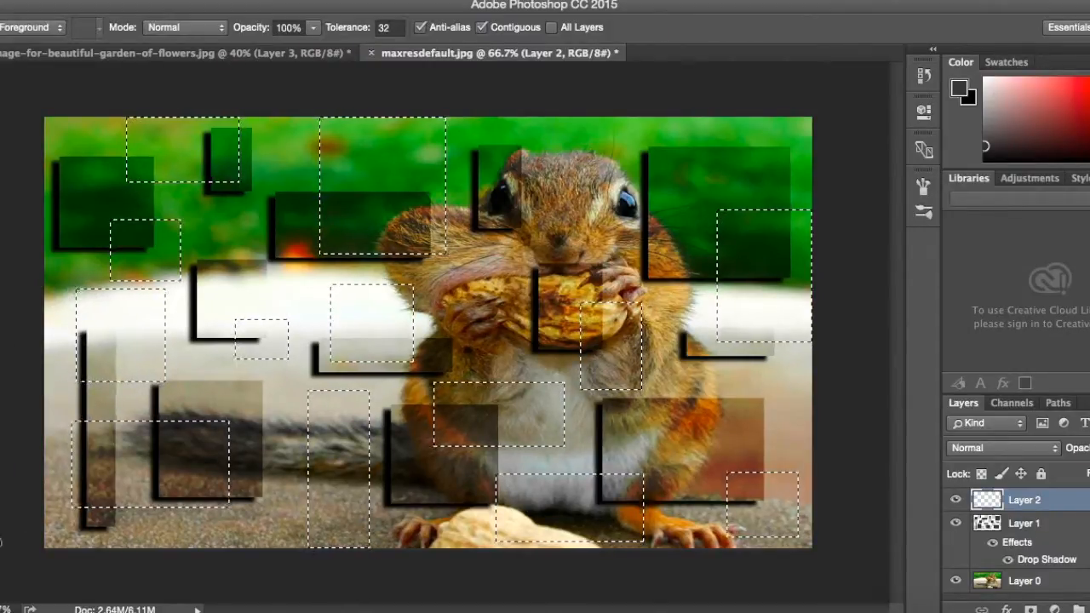
left_click(1, 543)
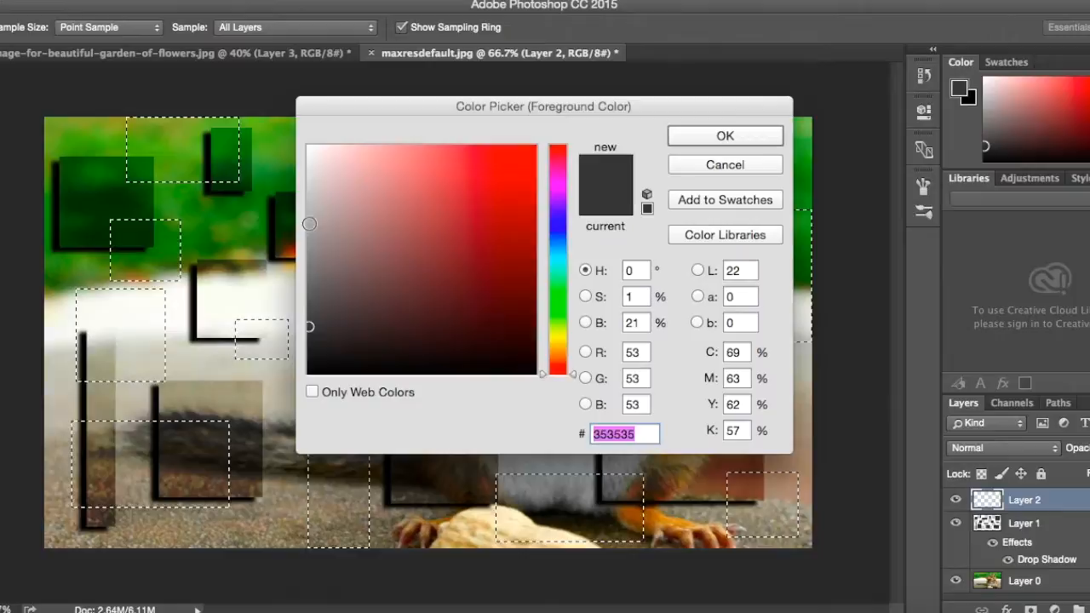
left_click(309, 223)
left_click(724, 139)
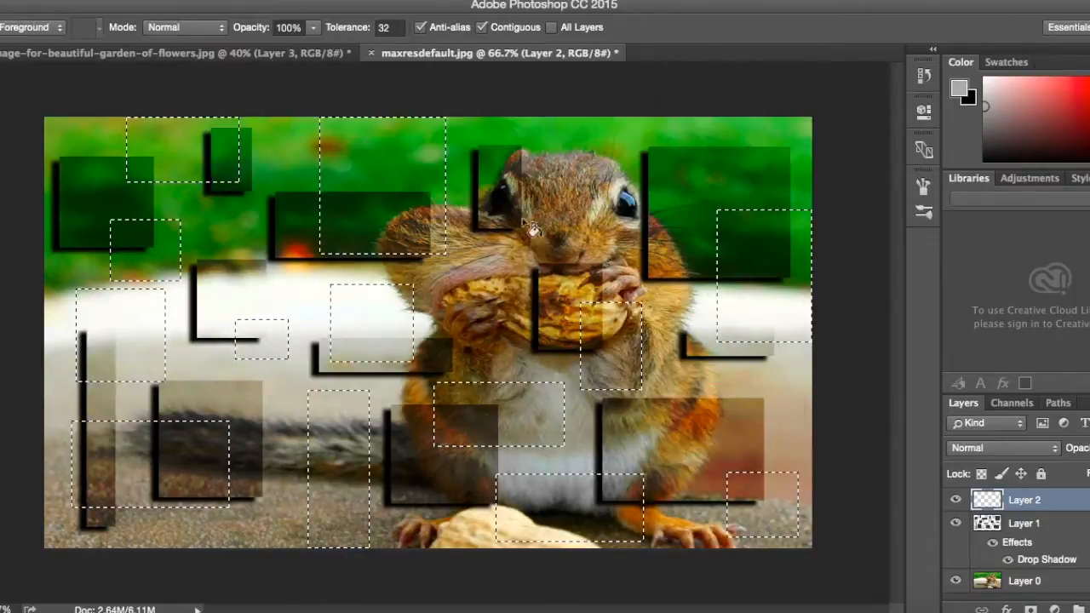
left_click(394, 190)
left_click(1034, 449)
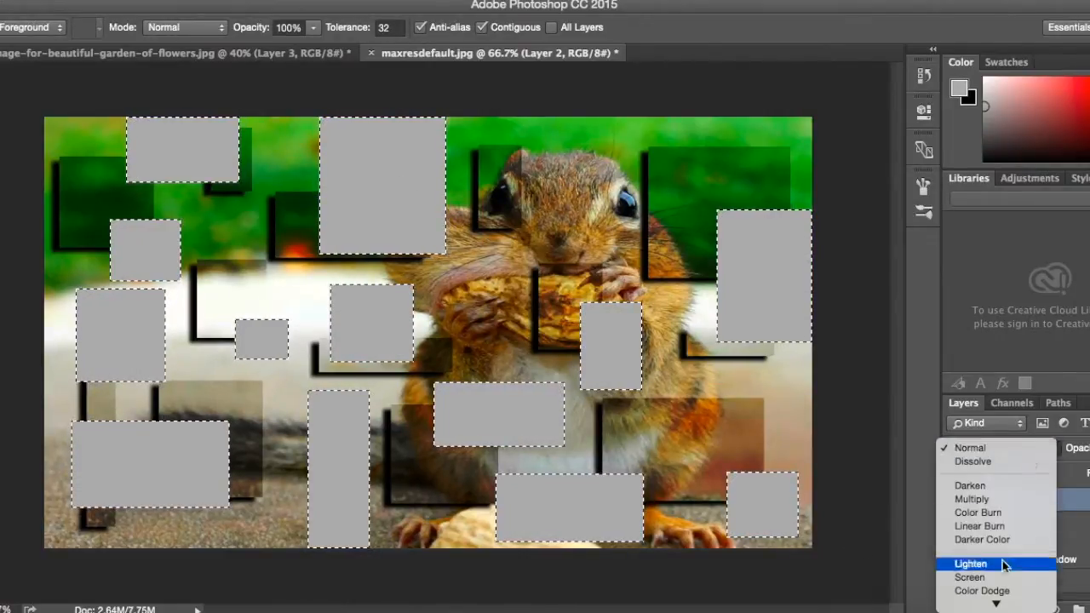
scroll(1022, 520, "down", 2)
left_click(998, 577)
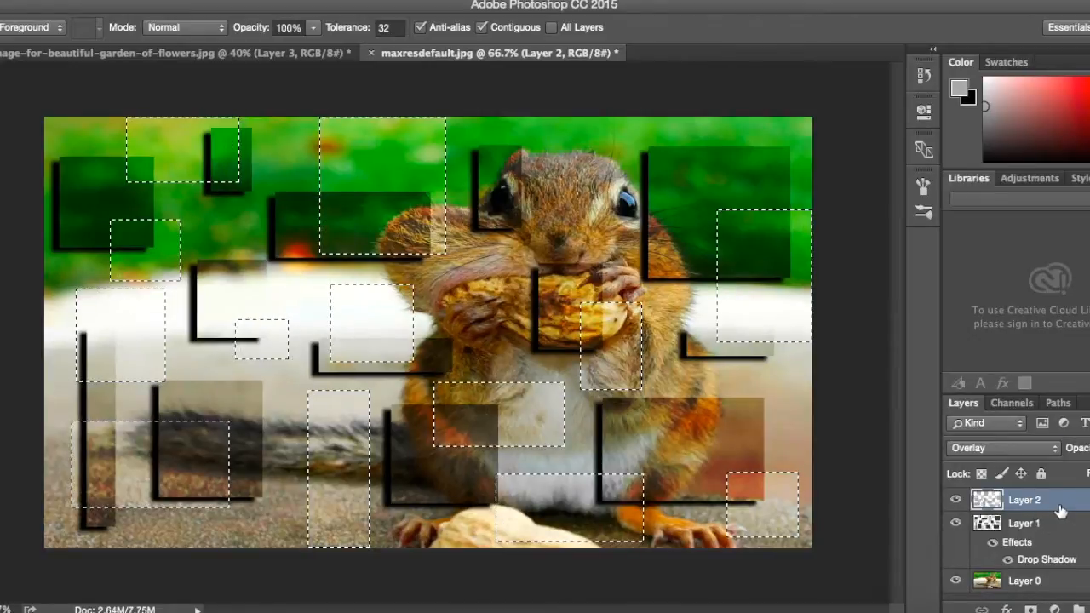
Add a drop shadow with a 20 px distance and 7 px size to Layer 2, leaving nothing selected.
double_click(1060, 509)
left_click(528, 430)
left_click_drag(766, 229, 772, 232)
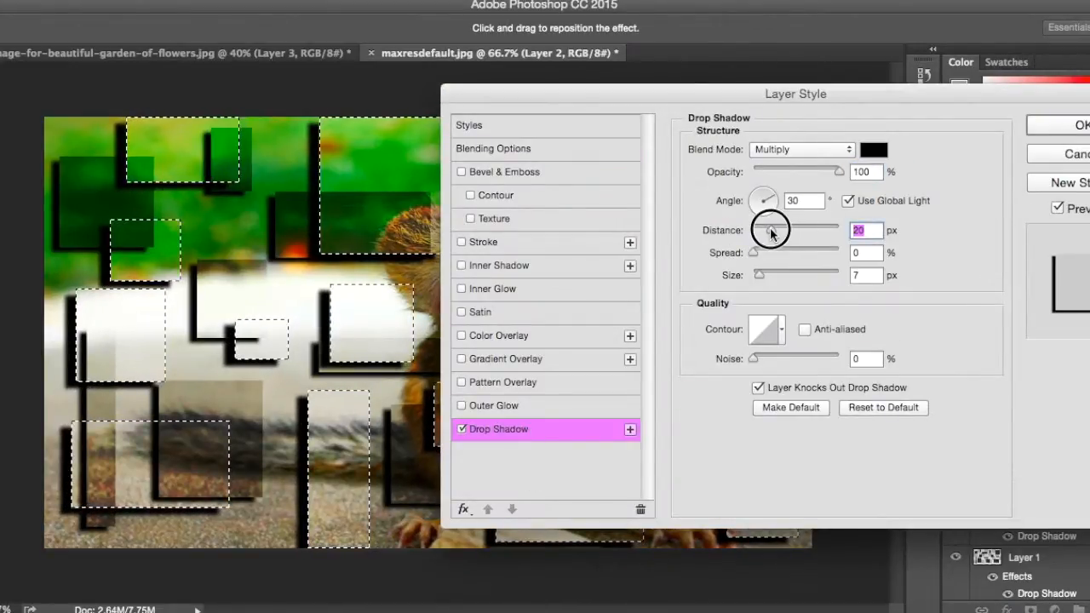
left_click(1060, 125)
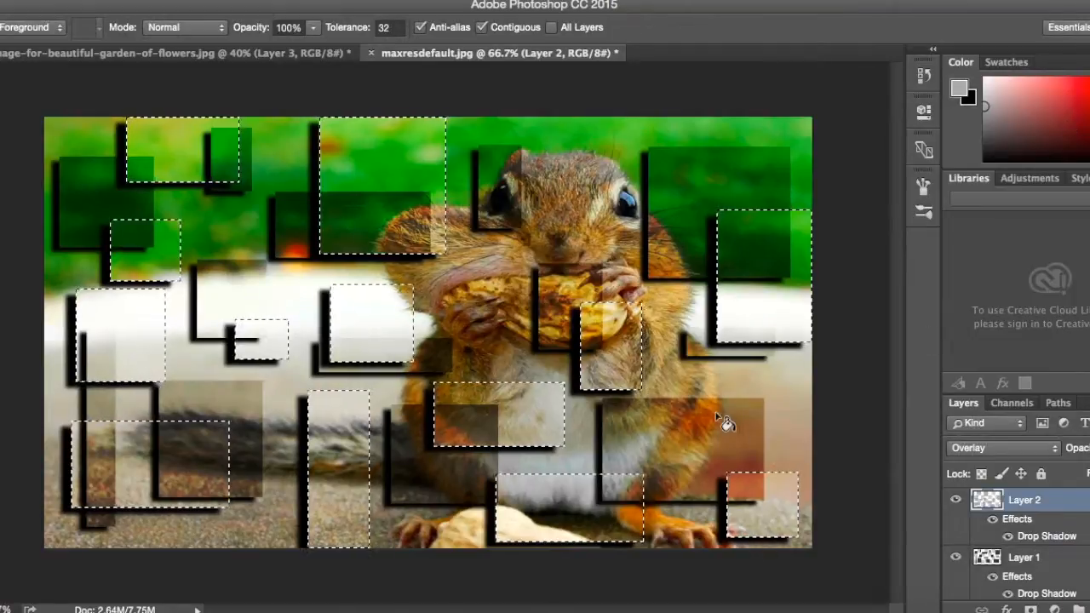
key("super+d")
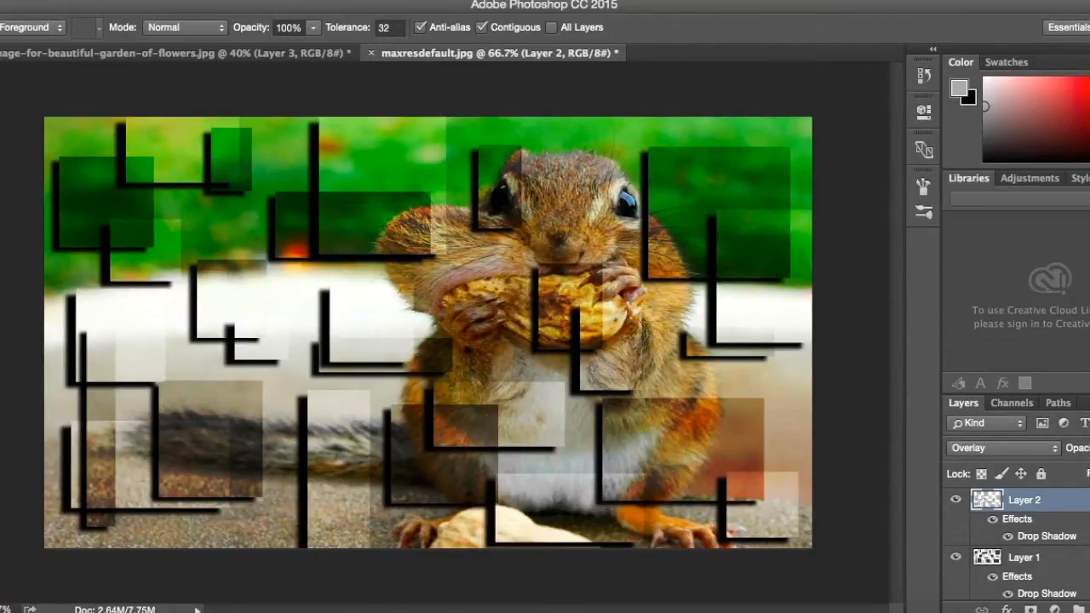
Add a new layer above Layer 2 and build one combined Rectangular Marquee selection of ten varied rectangles across the chipmunk photo.
left_click(1089, 608)
key("m")
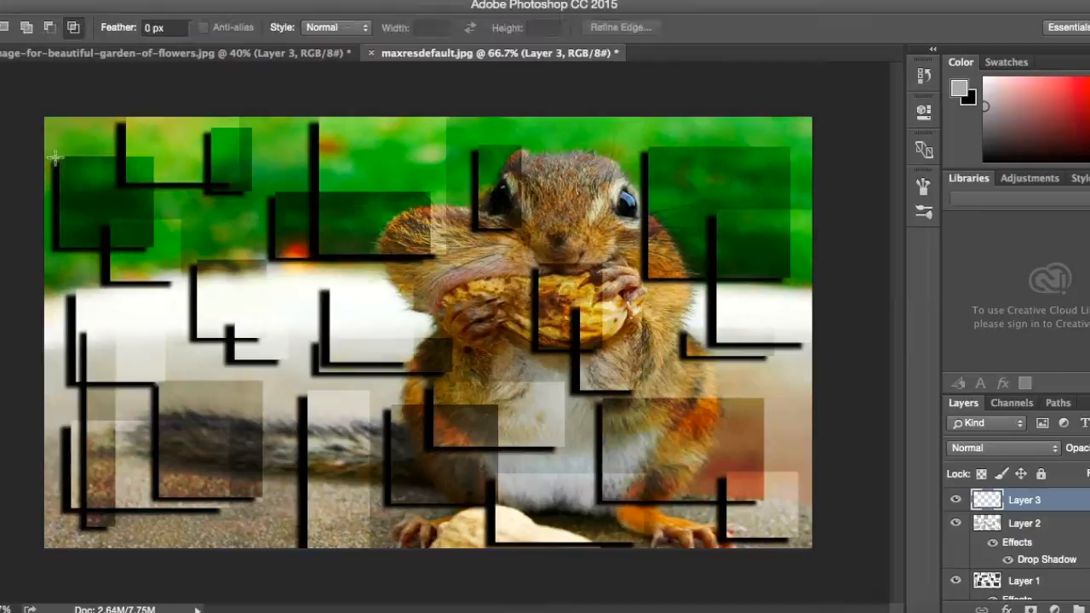
left_click_drag(207, 169, 240, 136)
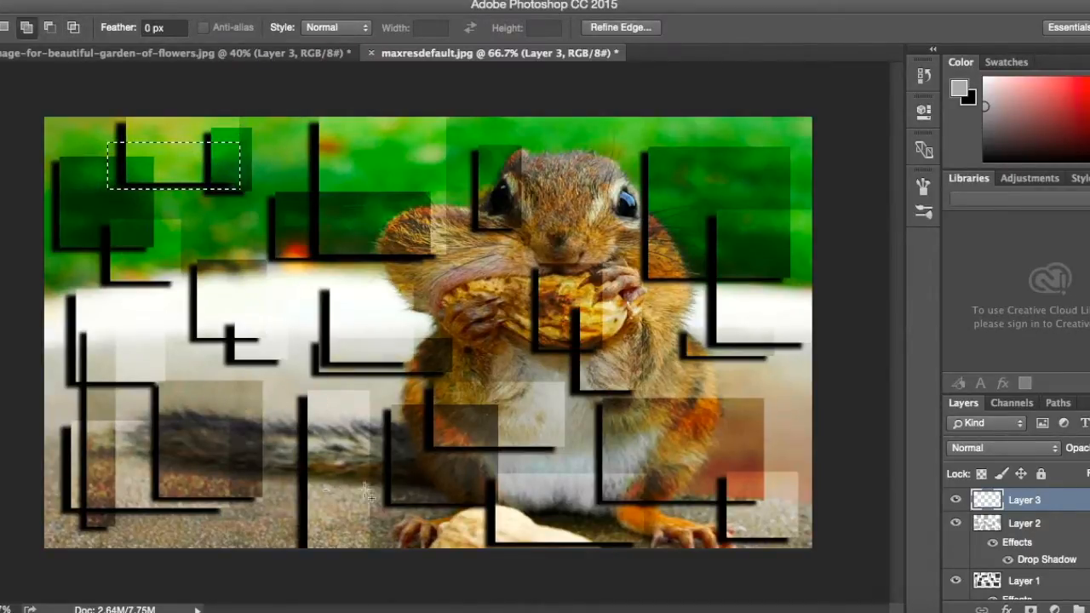
left_click_drag(655, 472, 555, 394)
left_click_drag(740, 224, 675, 142)
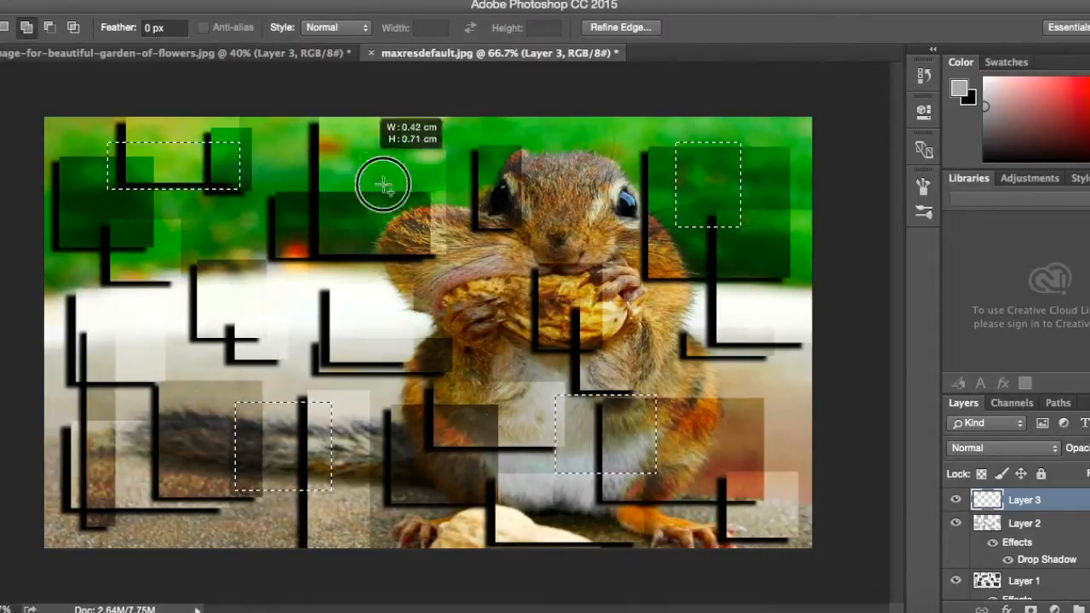
left_click_drag(596, 156, 639, 227)
left_click_drag(719, 454, 806, 321)
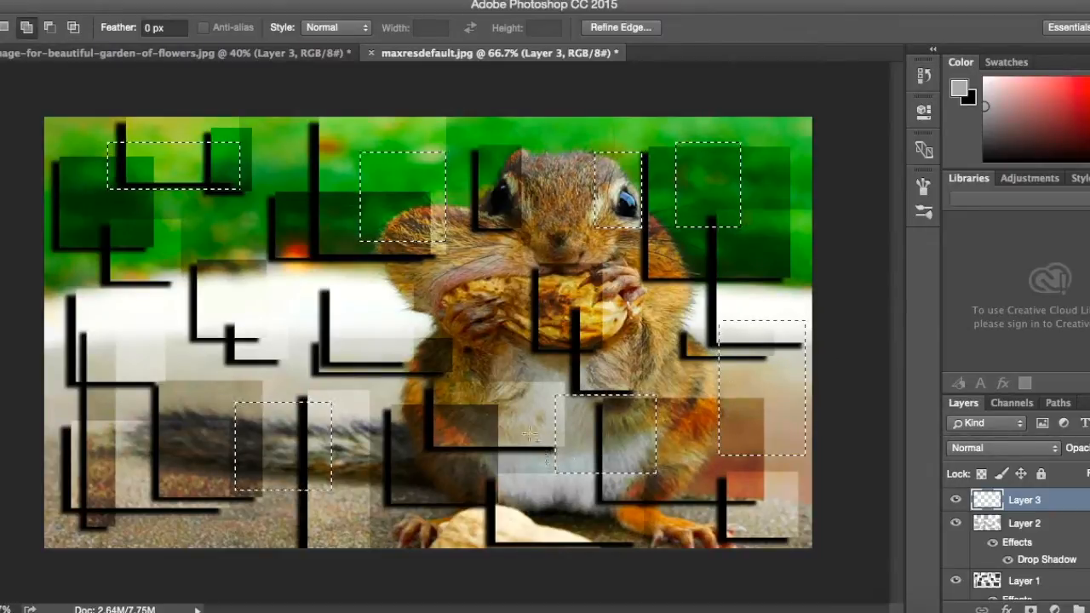
left_click_drag(378, 315, 488, 365)
left_click_drag(274, 349, 157, 304)
left_click_drag(87, 423, 144, 519)
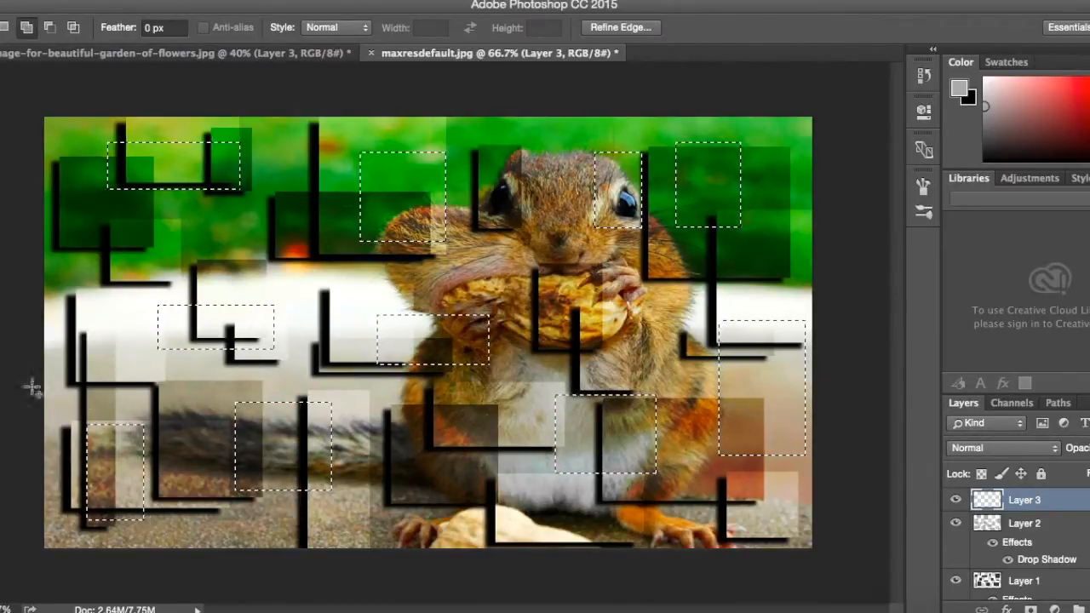
Fill the selected rectangles on Layer 3 with white (ffffff), deselect them and set the layer's blend mode to Overlay.
left_click(2, 328)
left_click(2, 515)
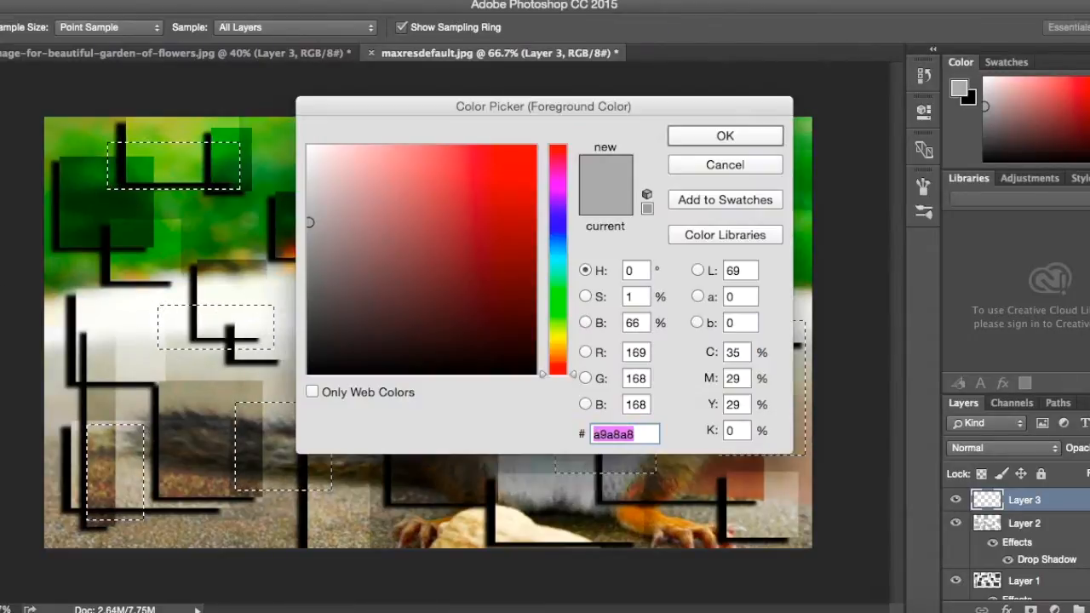
left_click(308, 147)
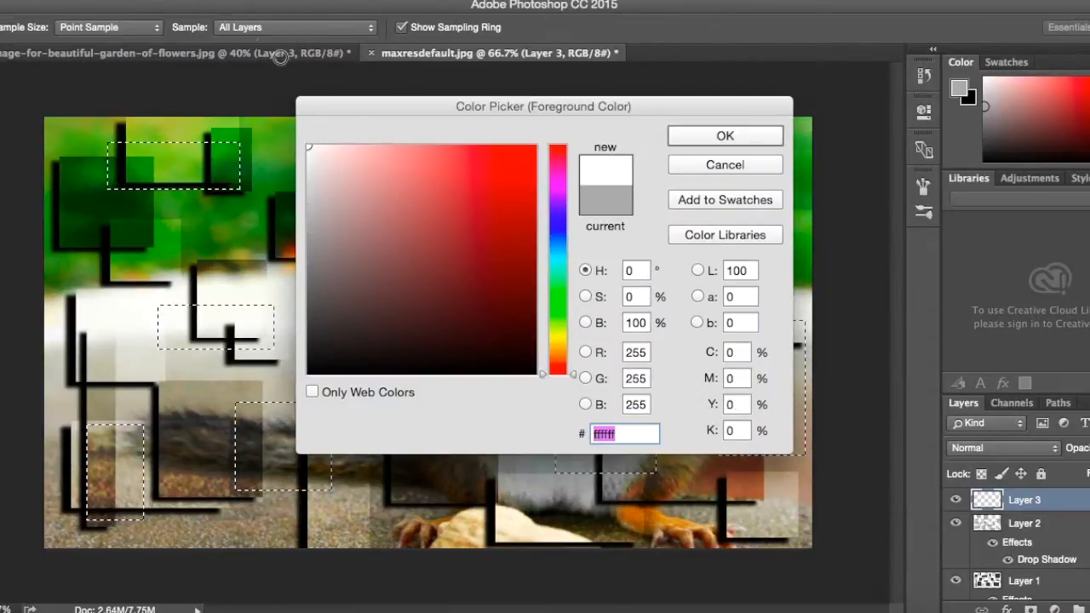
left_click(731, 135)
left_click(208, 160)
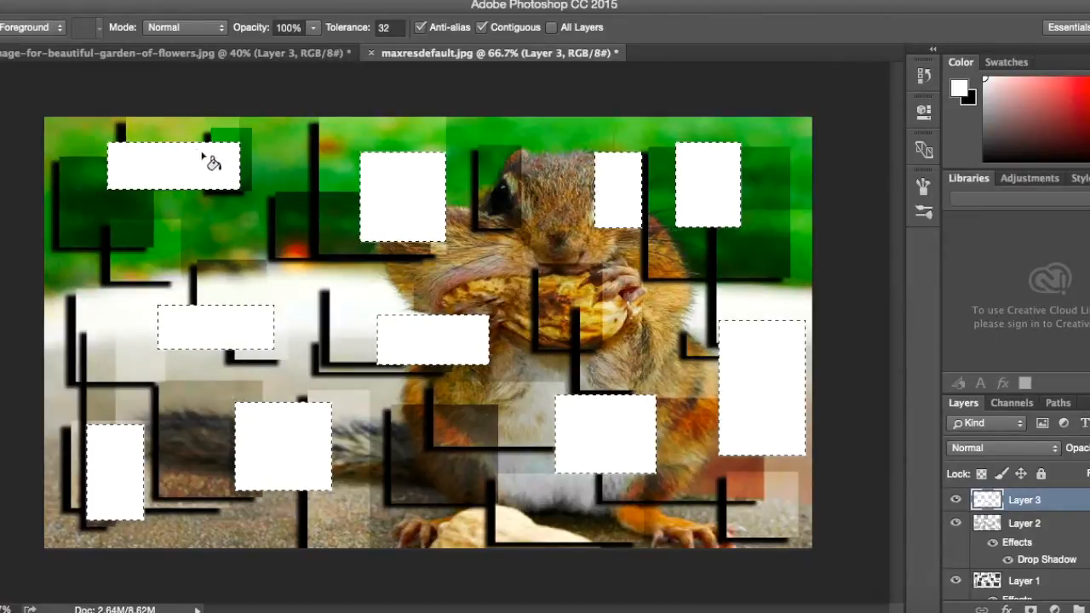
key("ctrl+d")
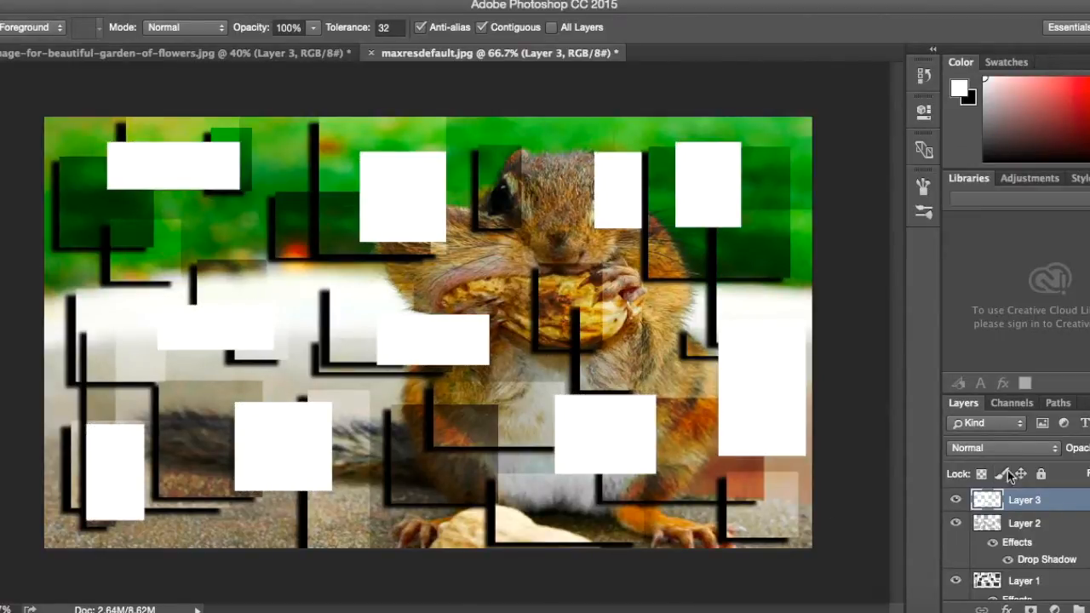
left_click(1022, 447)
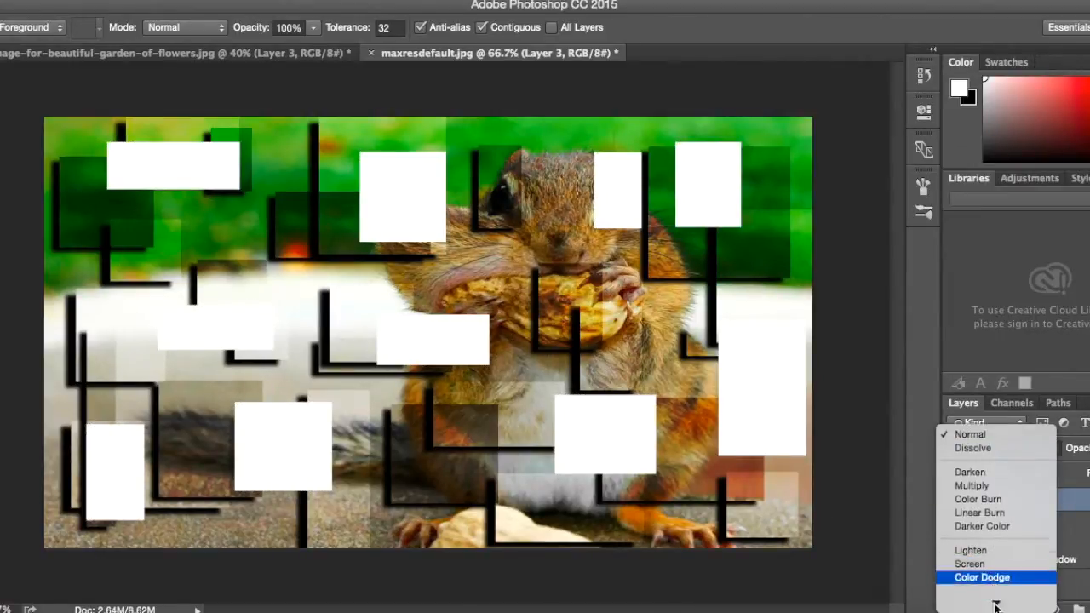
left_click(979, 575)
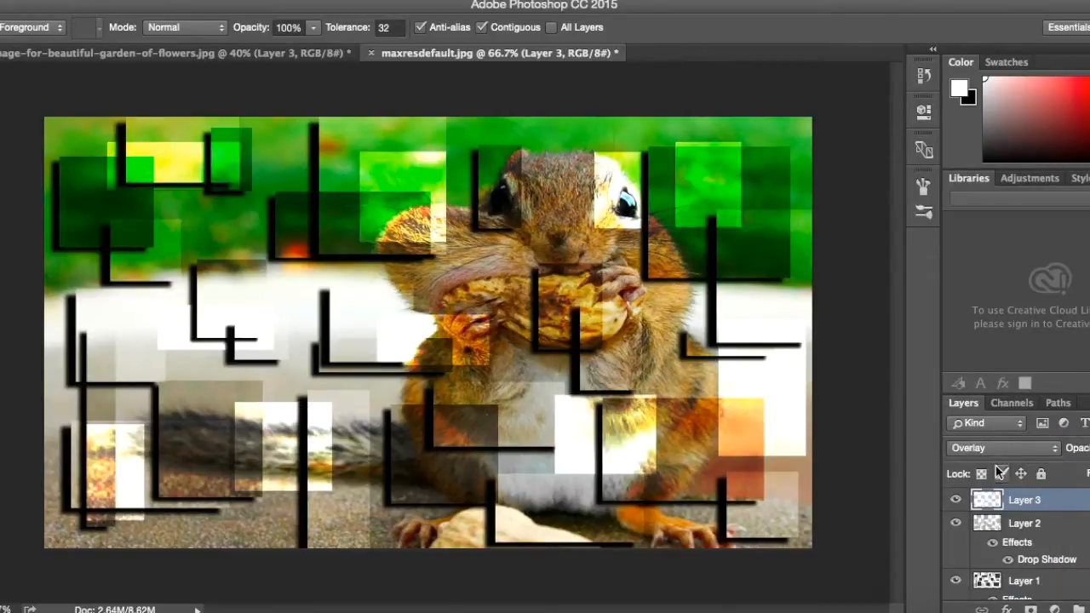
Add a drop shadow with a 25 px distance and 7 px size to Layer 3.
double_click(1070, 506)
left_click(540, 425)
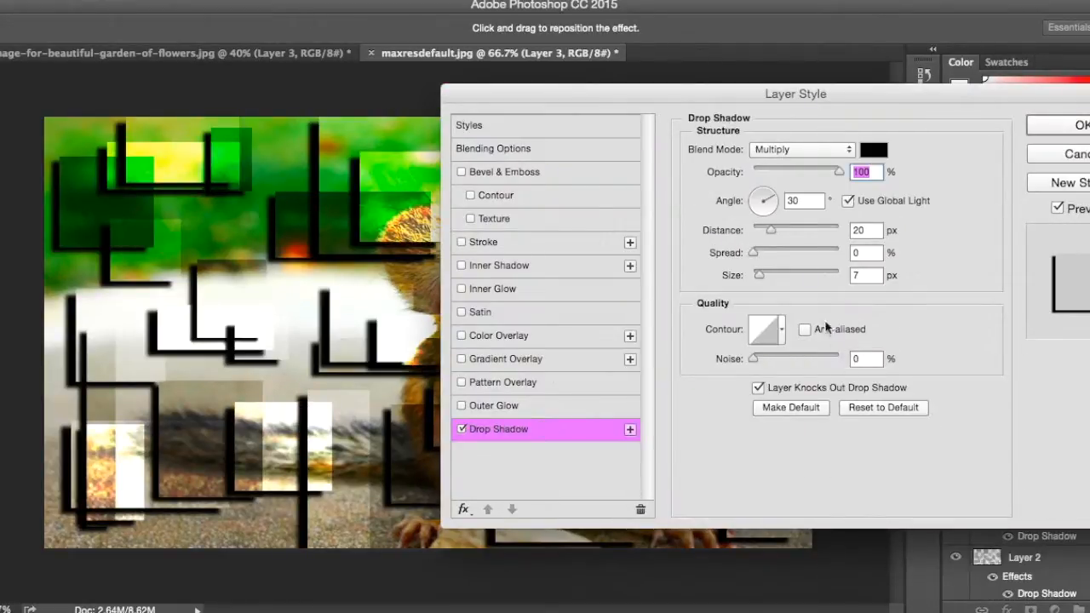
left_click_drag(773, 235, 778, 233)
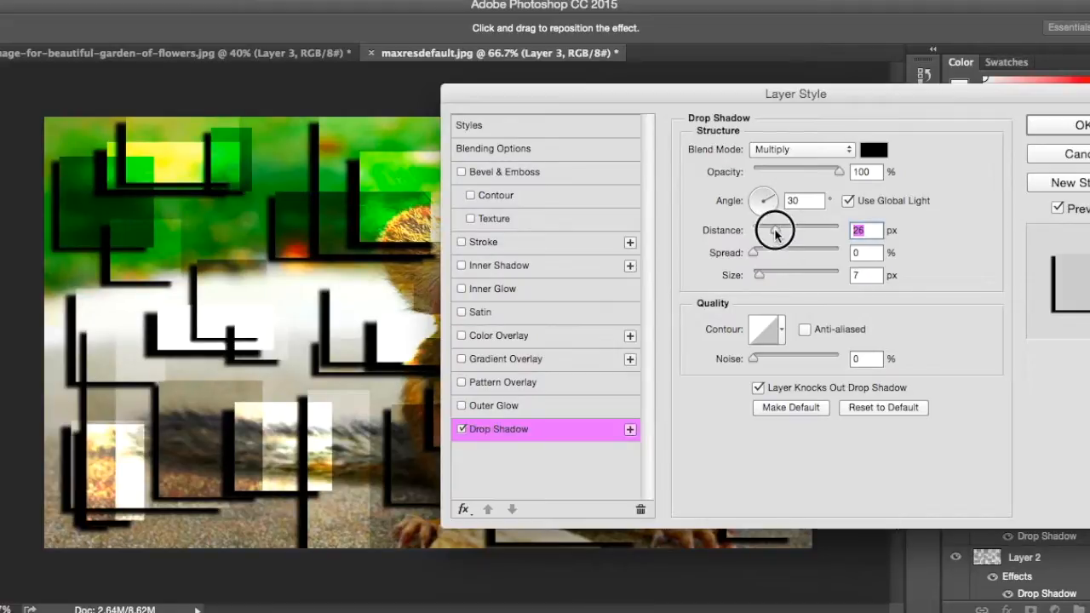
left_click(1081, 127)
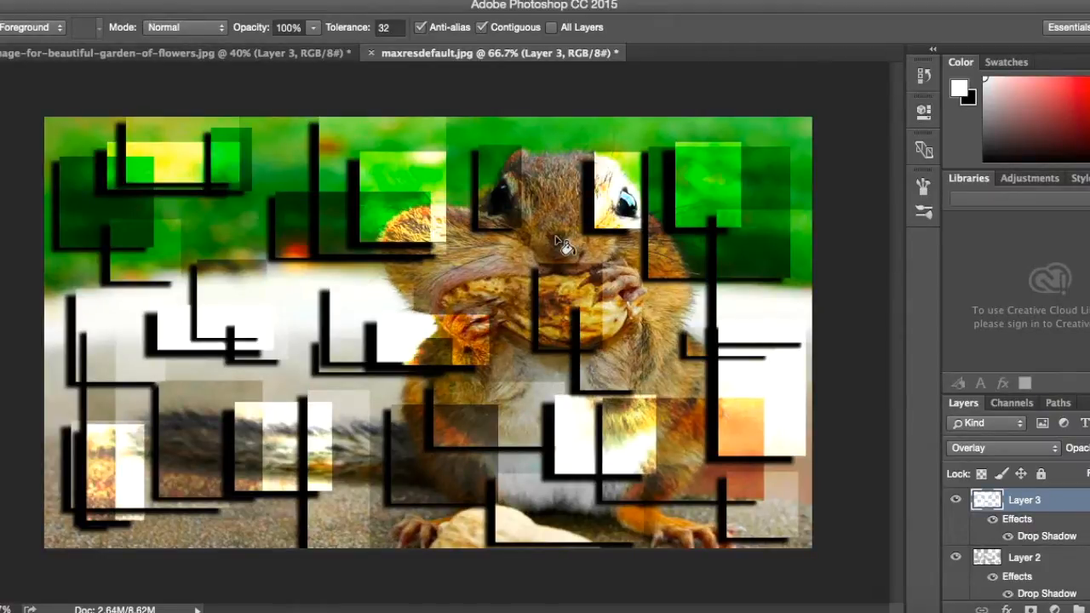
Hide Layer 1, Layer 2 and Layer 3 to view the original chipmunk photo without the rectangles.
scroll(1030, 520, "down", 3)
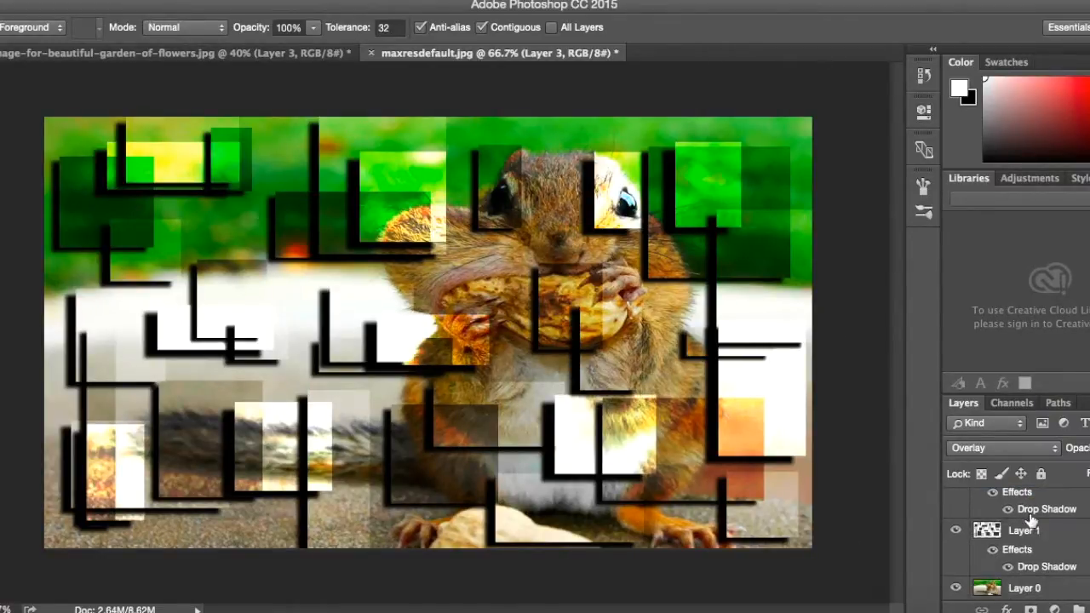
left_click(956, 531)
scroll(964, 540, "up", 1)
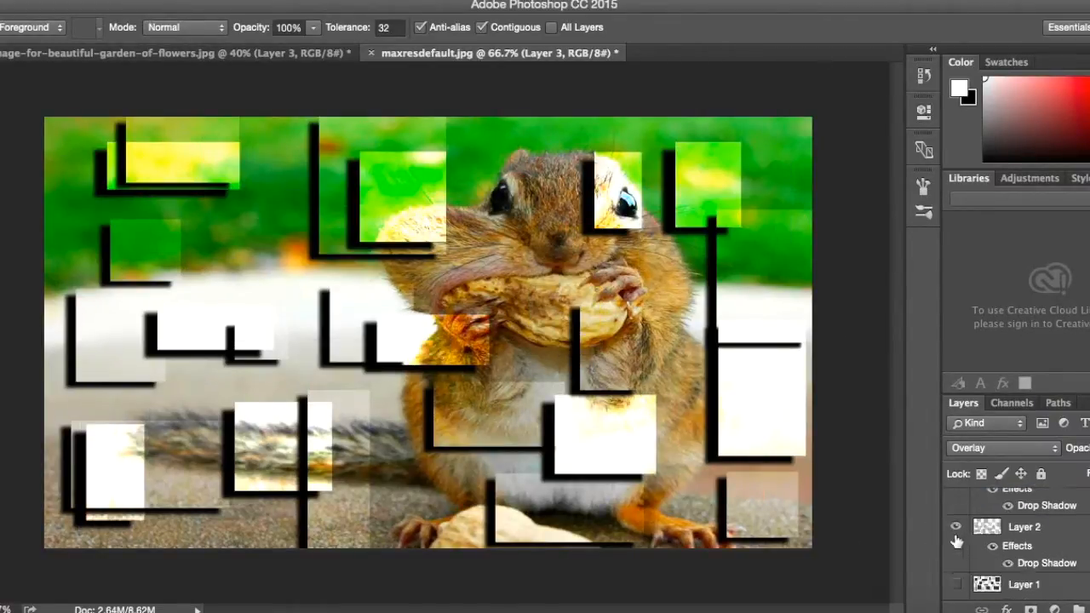
left_click(957, 526)
scroll(958, 515, "up", 1)
left_click(955, 500)
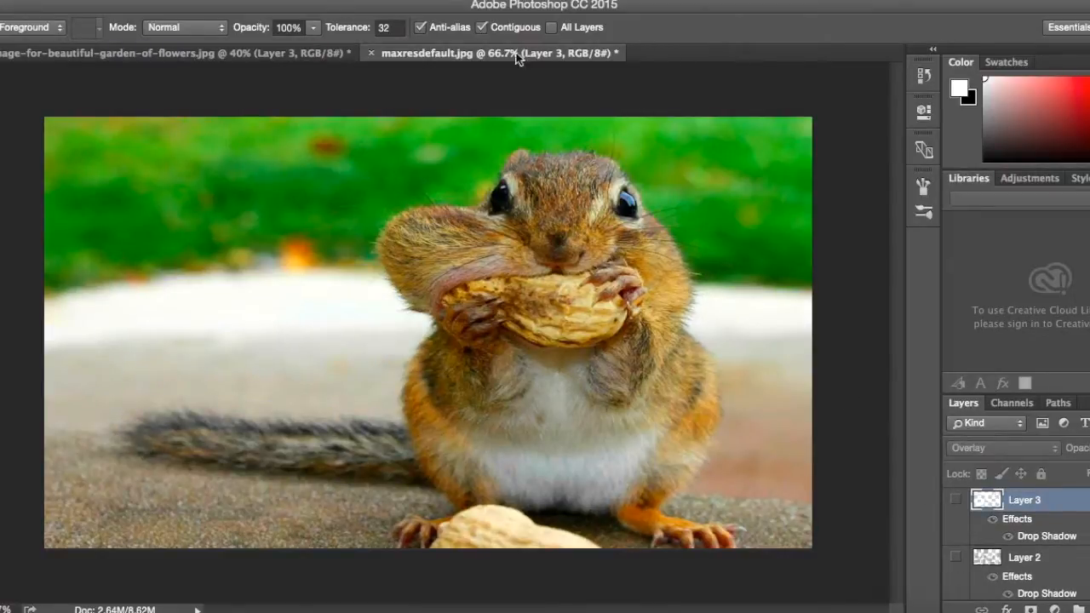
Show Layer 3, Layer 2 and Layer 1 again, and compare the chipmunk image with the garden image's effect.
left_click(956, 500)
left_click(955, 556)
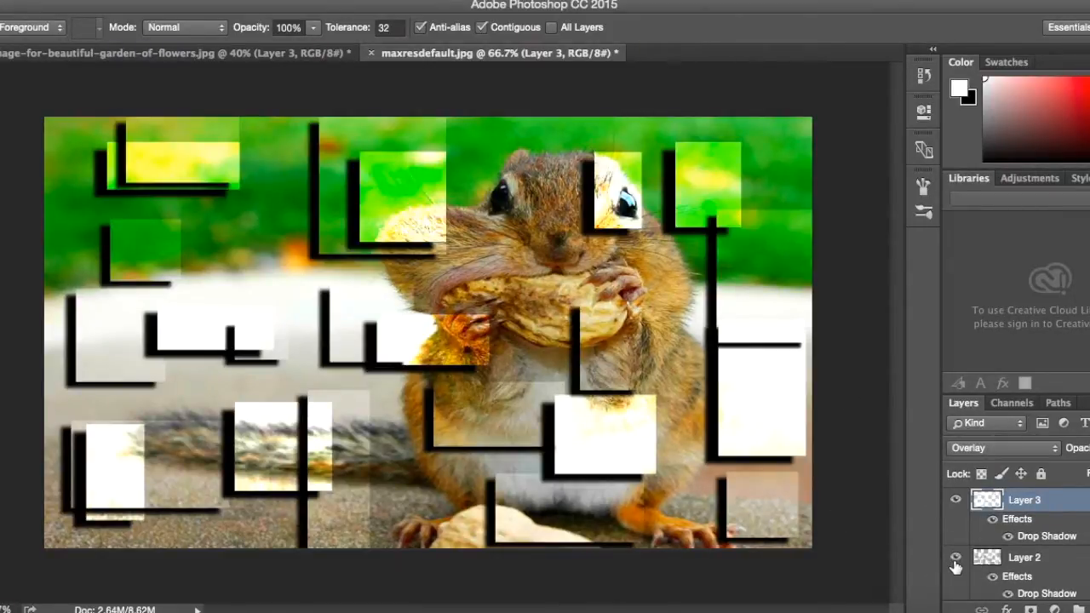
scroll(955, 566, "down", 3)
left_click(956, 531)
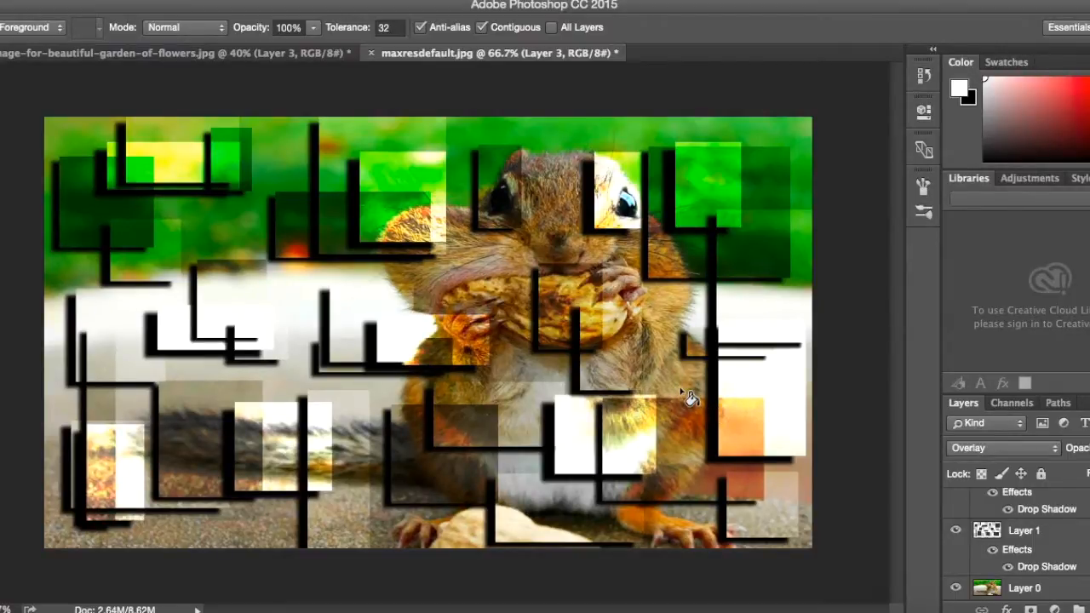
left_click(253, 54)
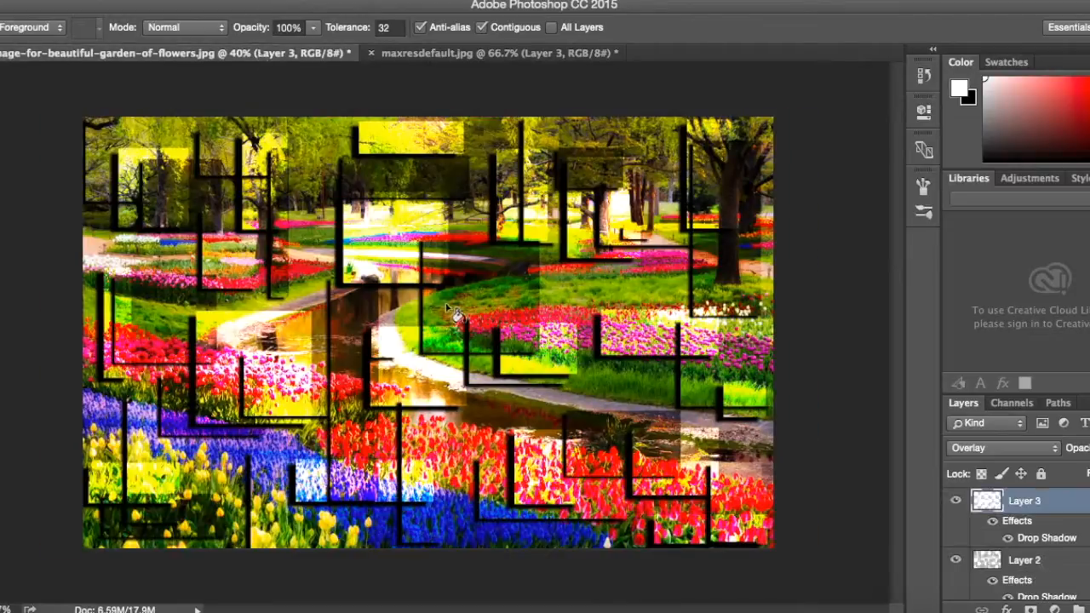
left_click(441, 53)
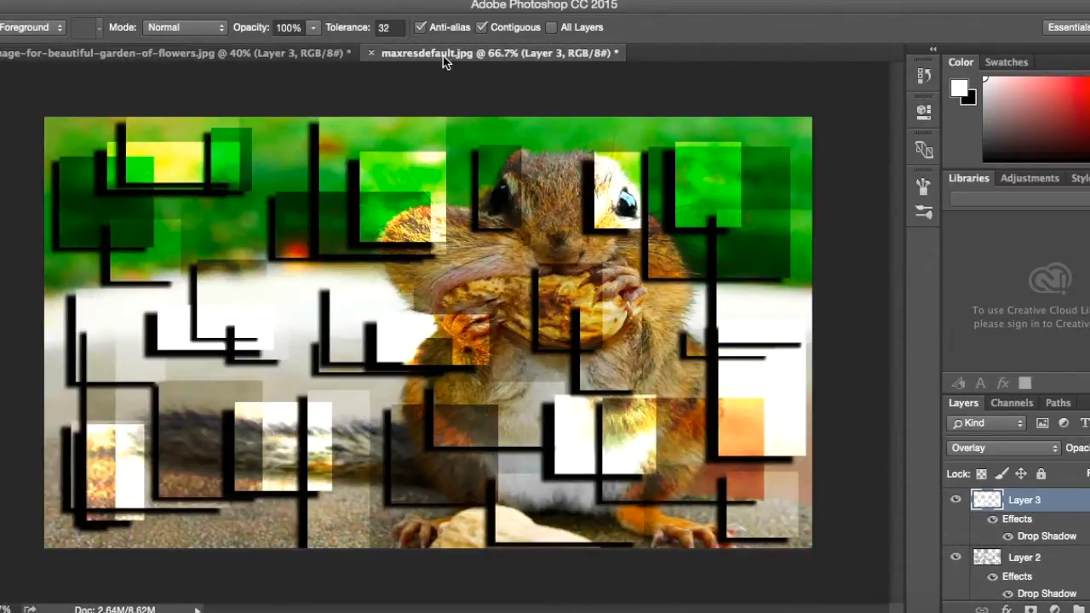